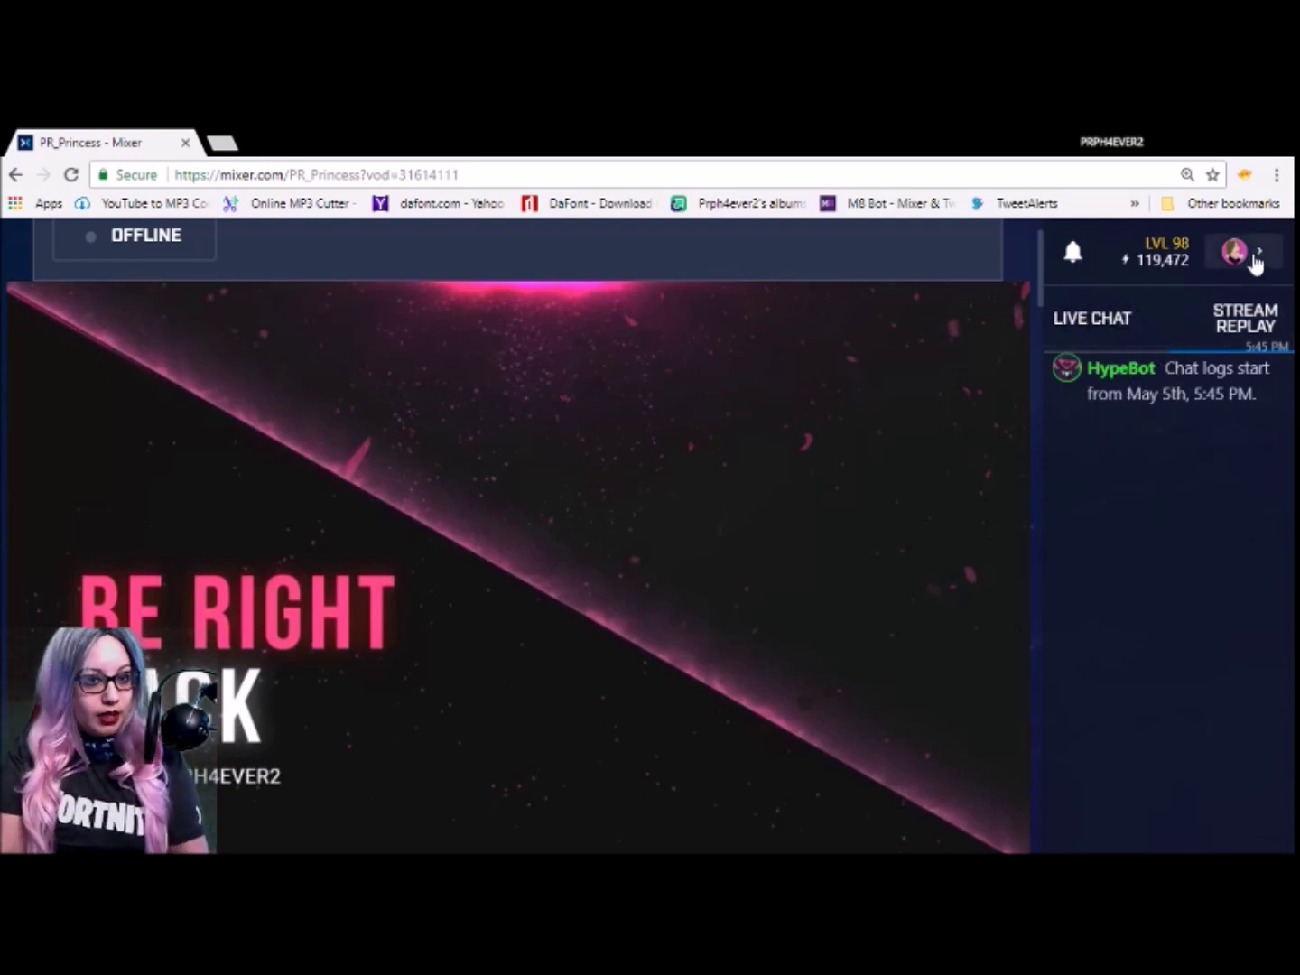
Step: Open the account settings and link the Discord account
left_click(1255, 261)
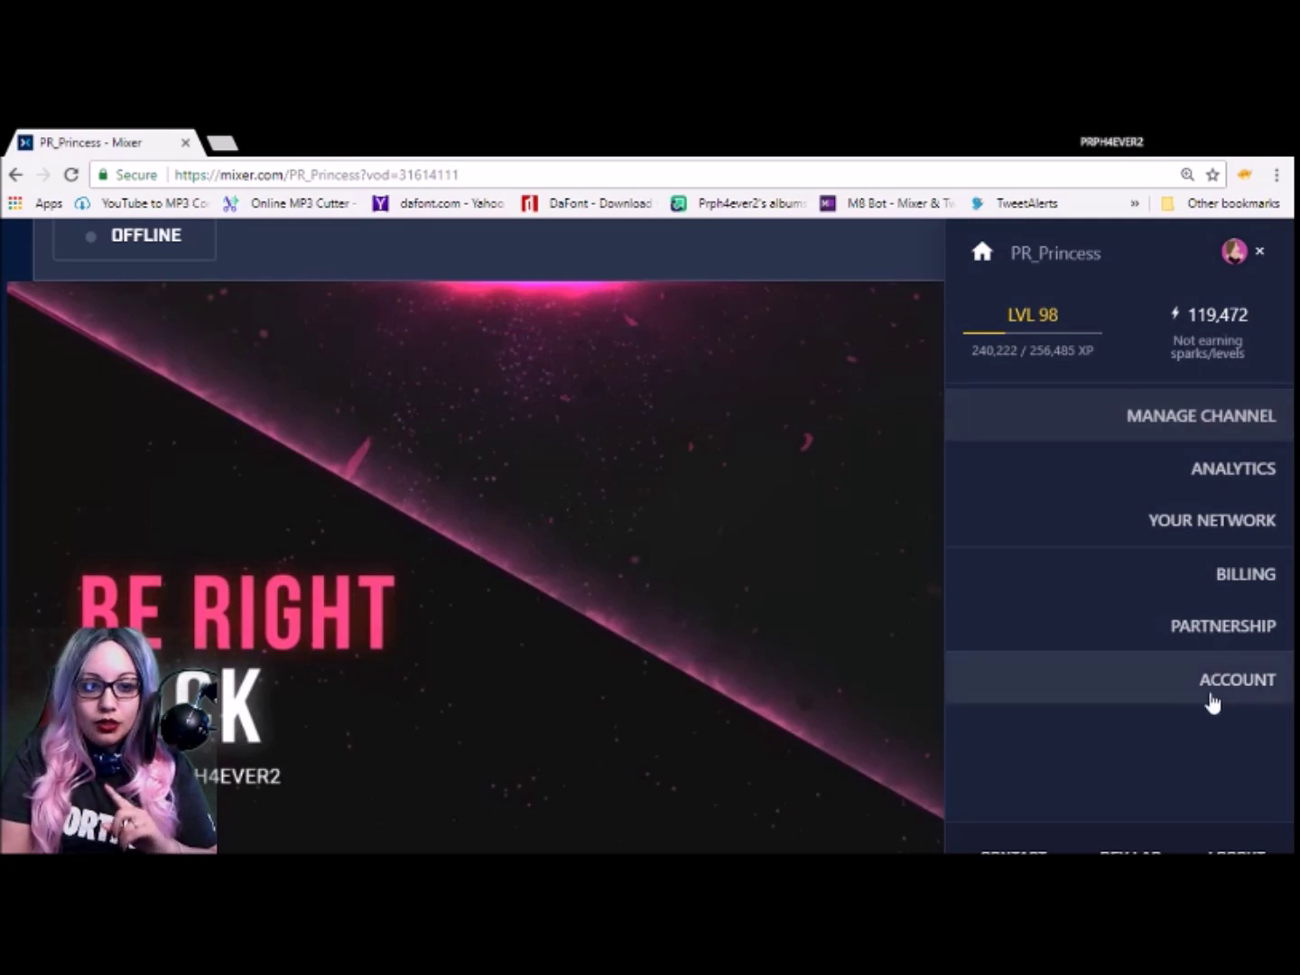
left_click(1213, 702)
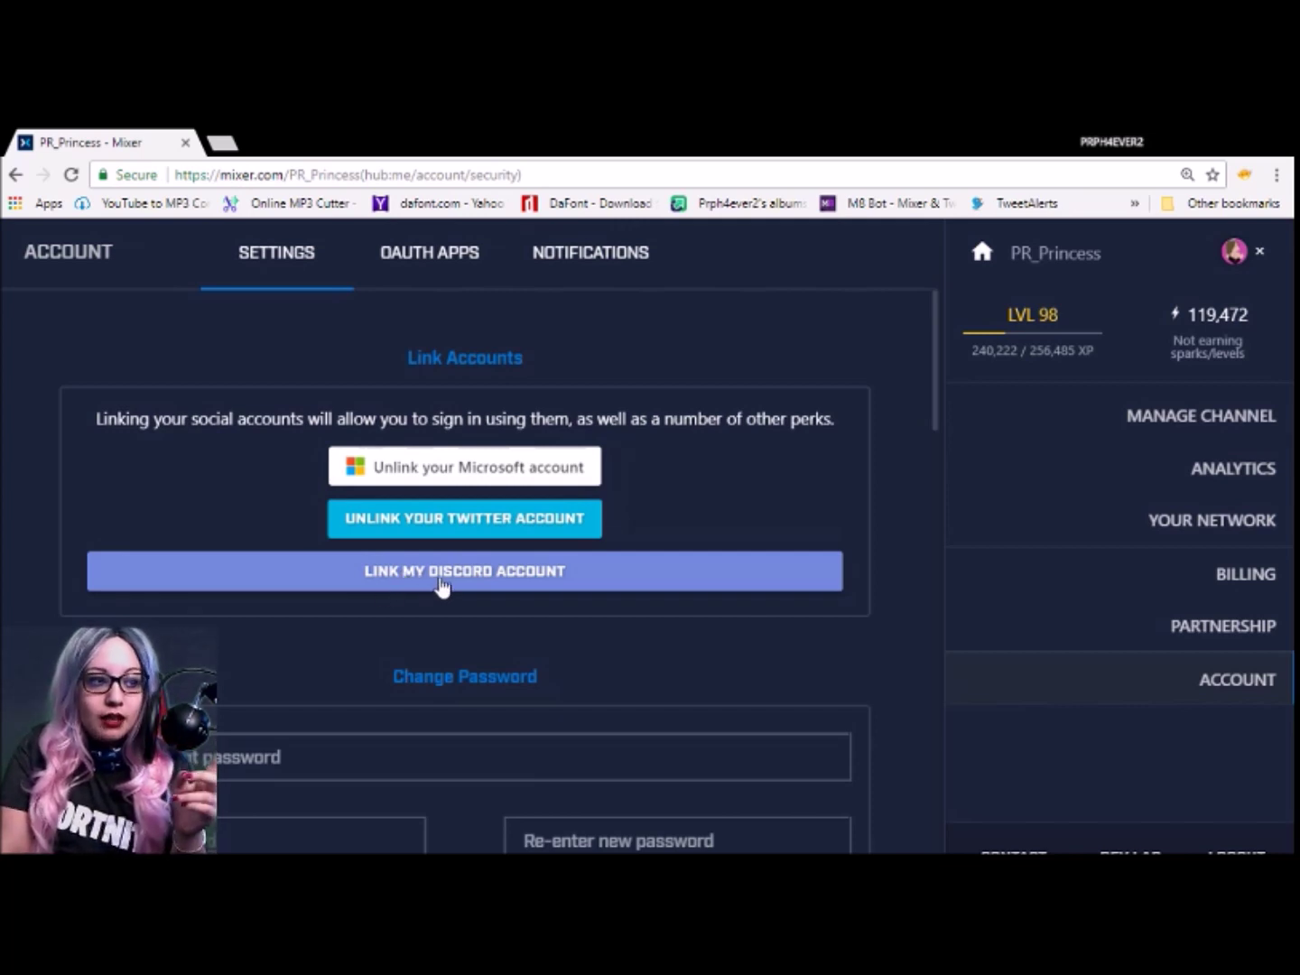
left_click(508, 581)
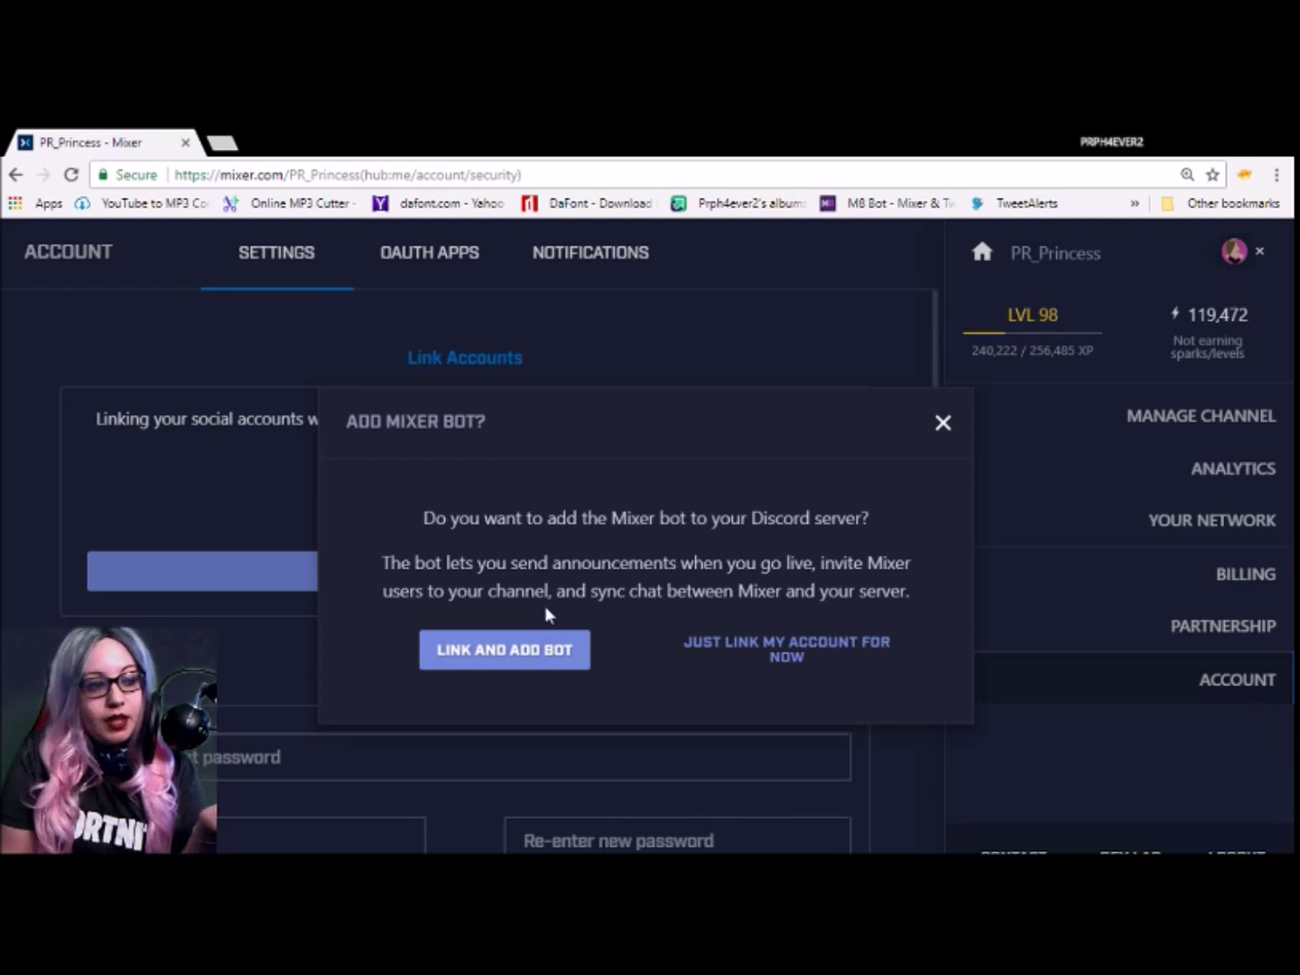
left_click(1040, 754)
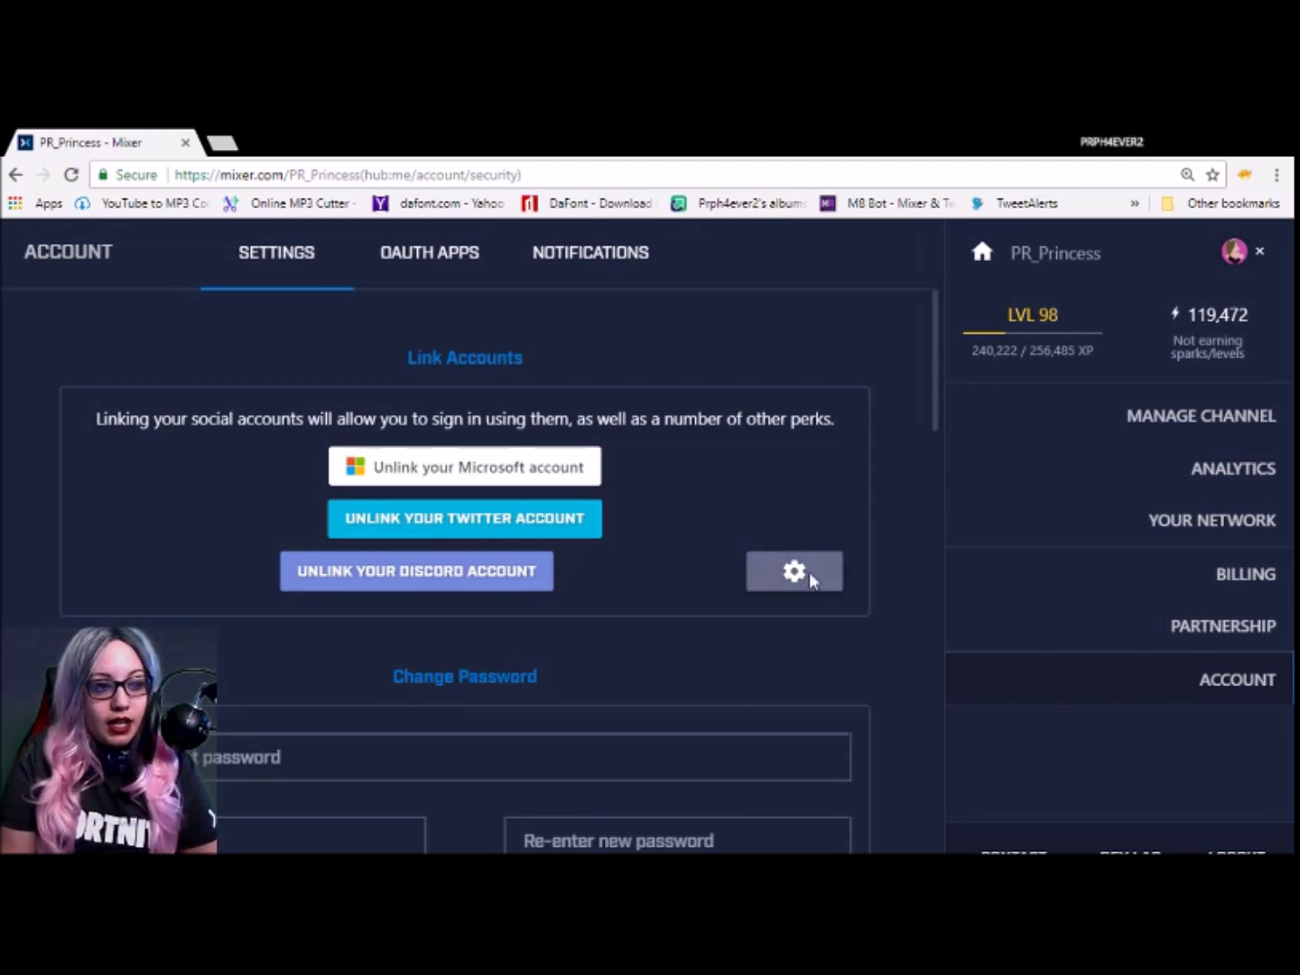
Step: Open the Discord integration settings for the linked account
left_click(809, 577)
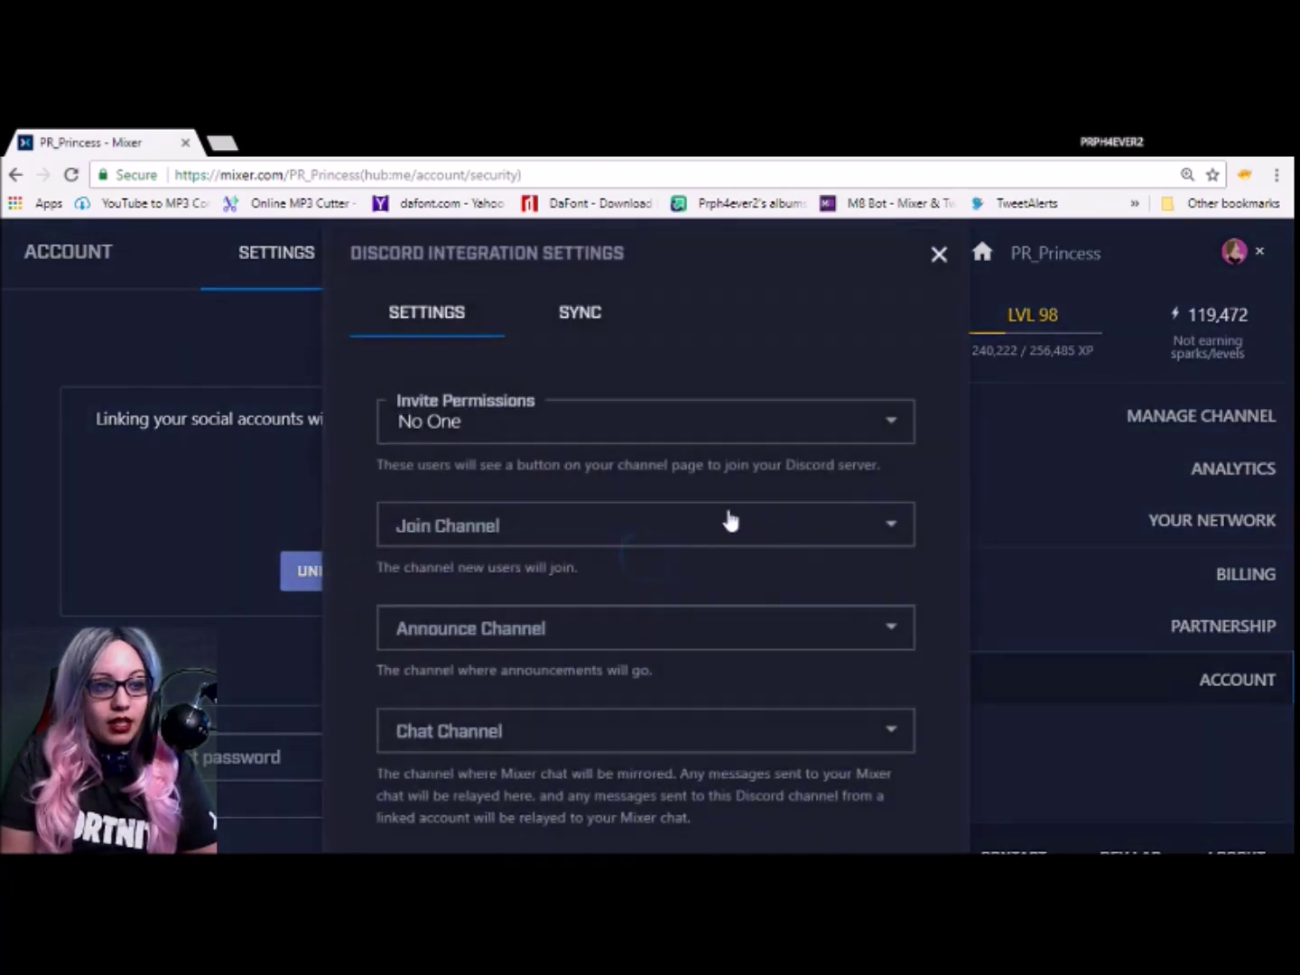
left_click(937, 255)
left_click(788, 567)
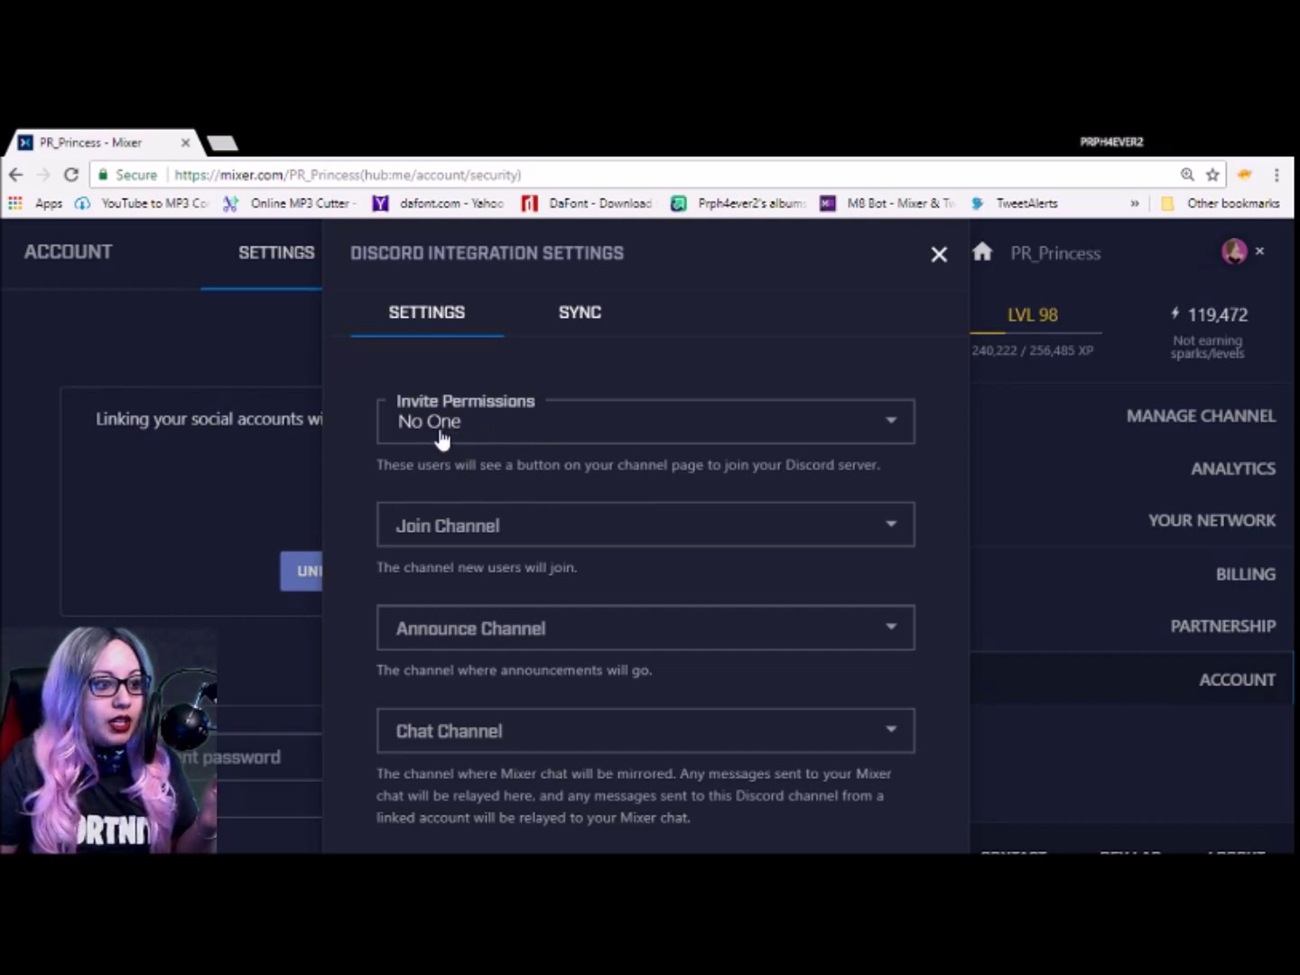
Step: Examine the Invite Permissions and Join Channel options, keeping No One and choosing no join channel
left_click(522, 428)
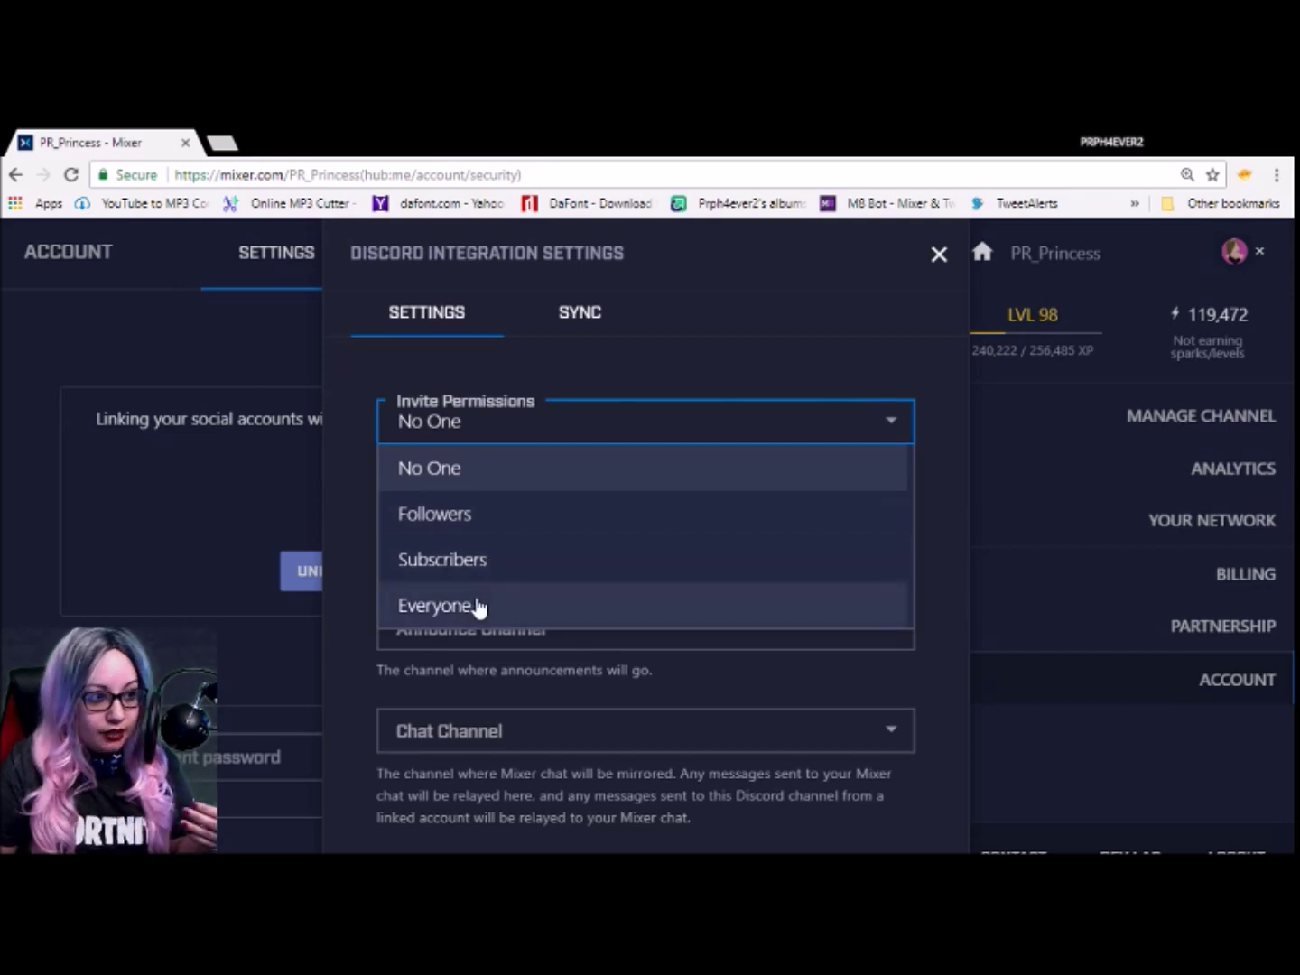
left_click(456, 485)
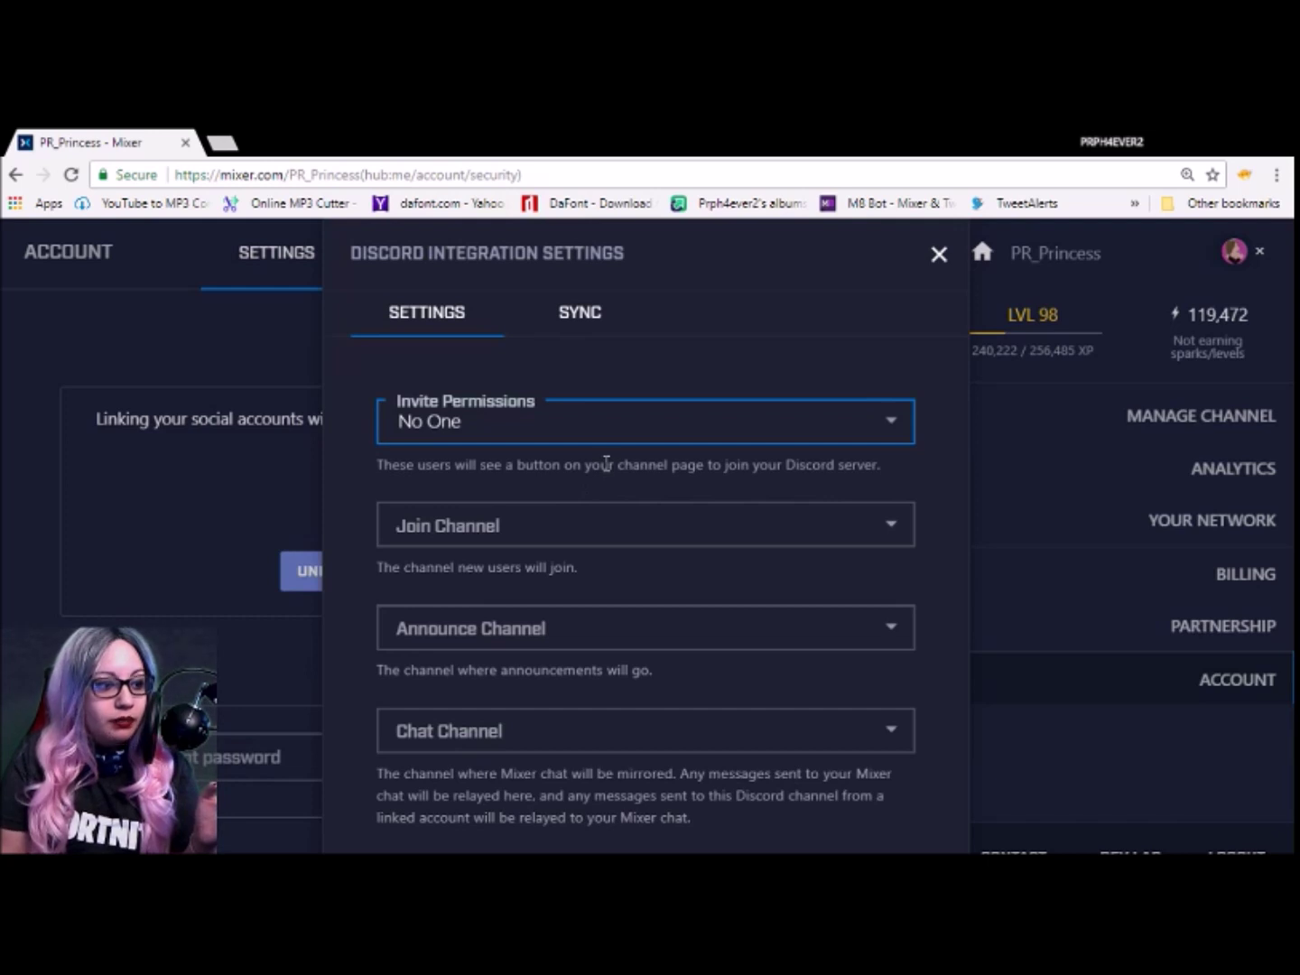
left_click(447, 541)
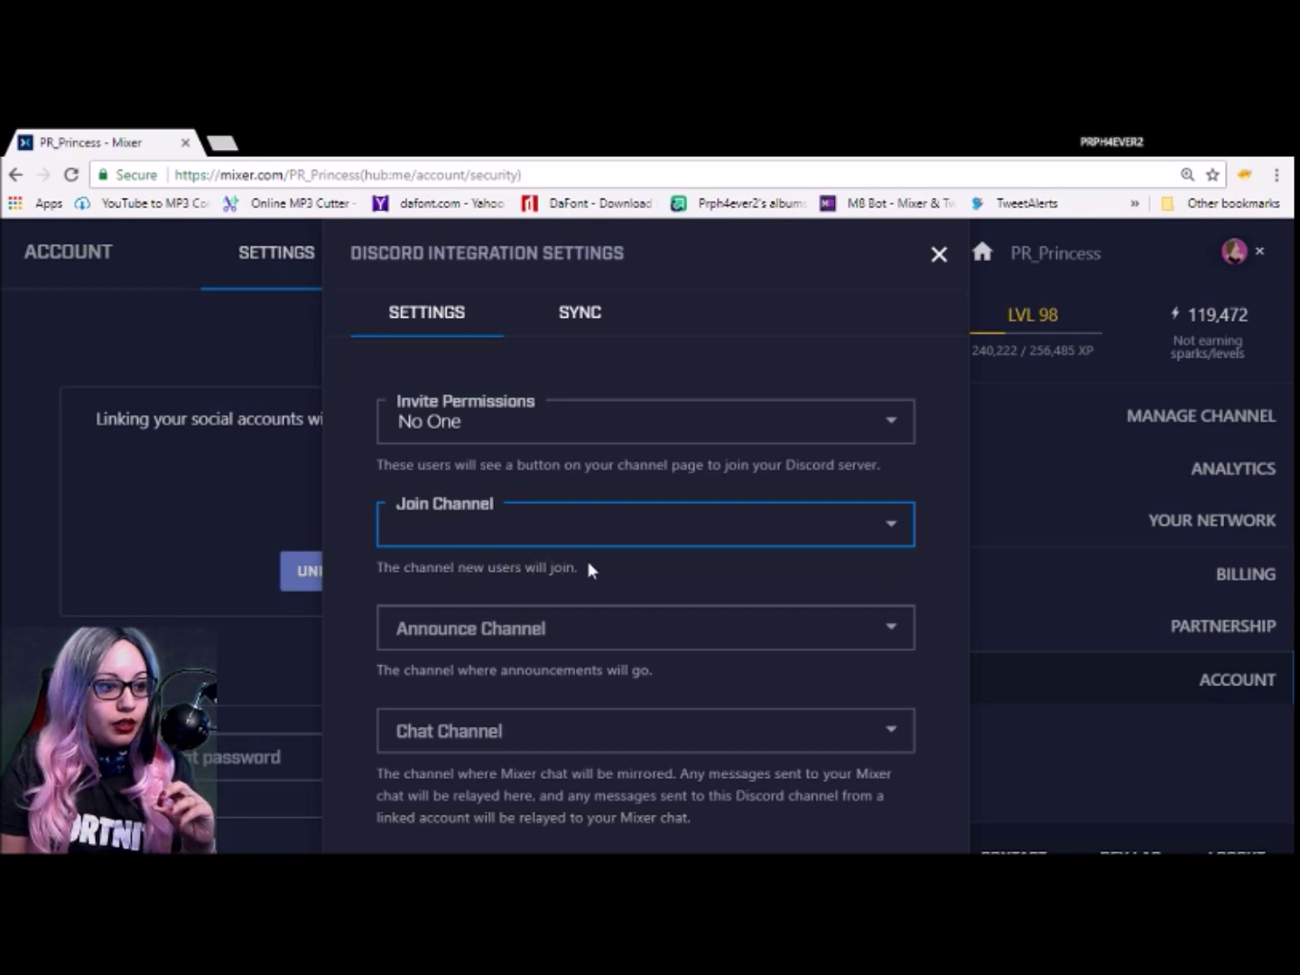
left_click(775, 526)
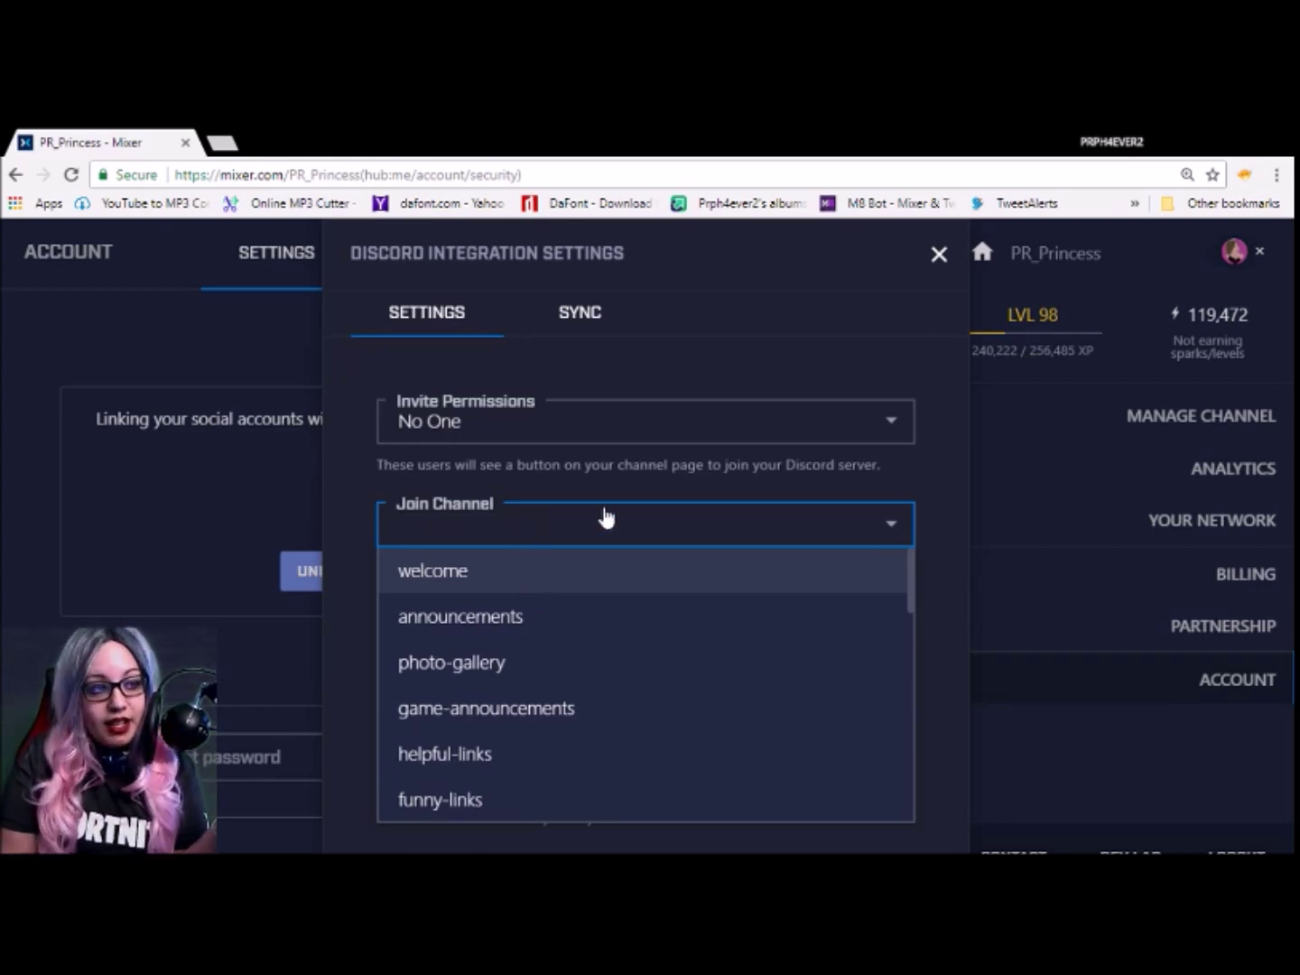
left_click(907, 531)
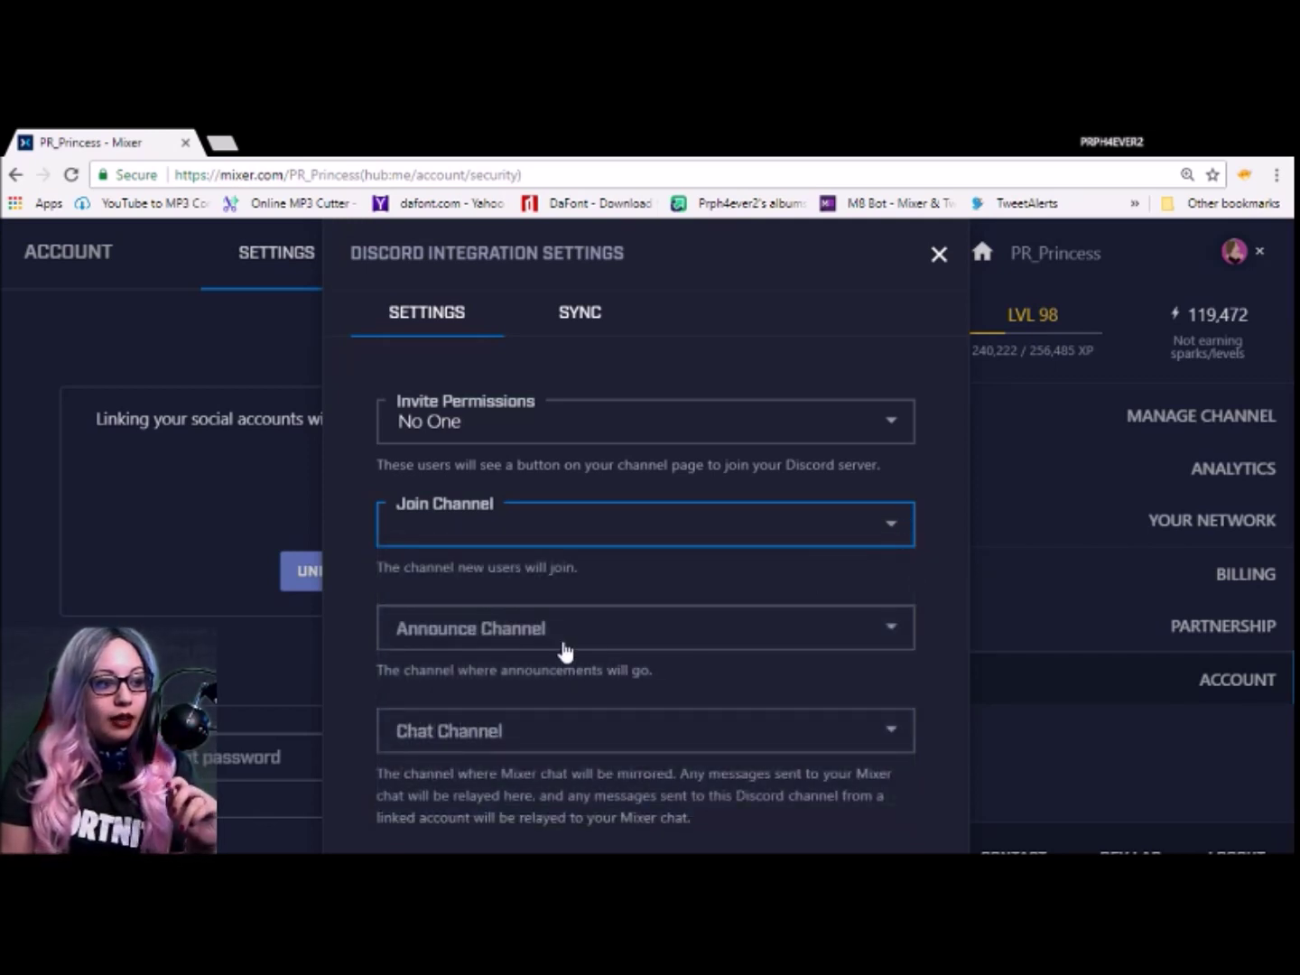
Step: Set the Announce Channel to announcements
left_click(533, 639)
left_click(533, 639)
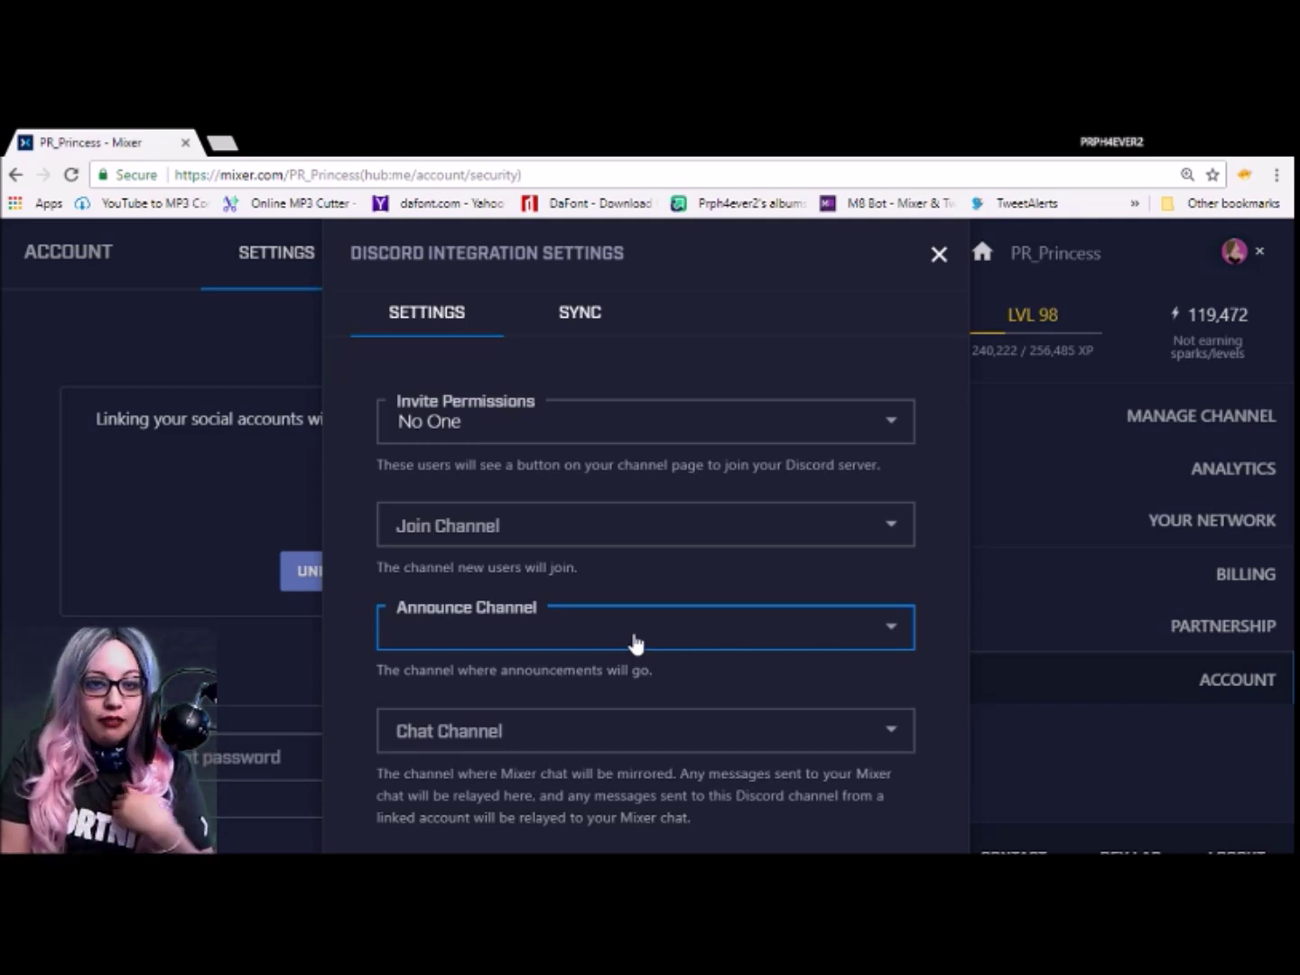
left_click(635, 642)
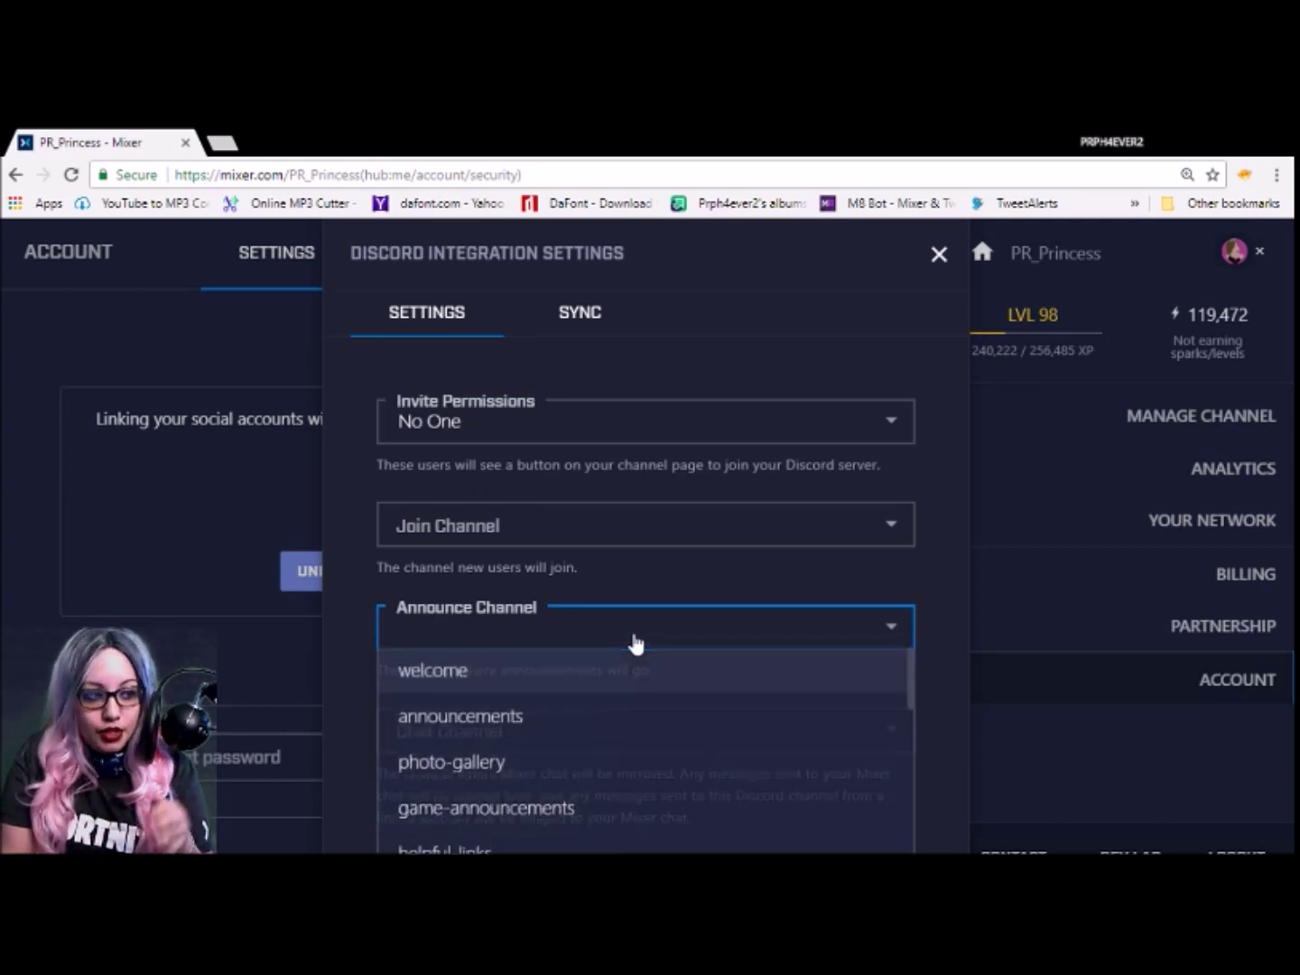
left_click(499, 729)
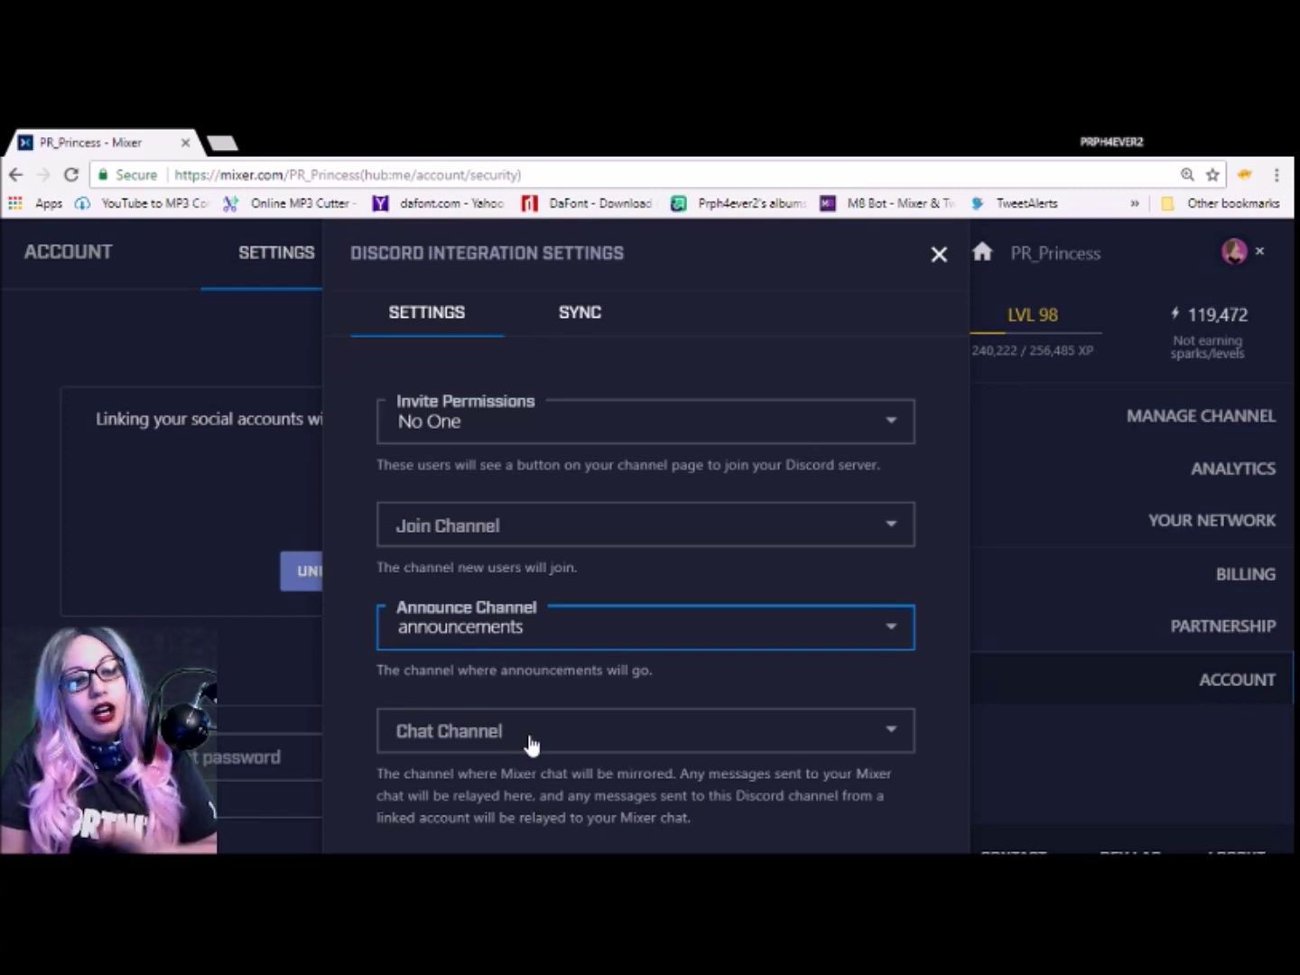
Step: Look through the available Chat Channel options without choosing one
left_click(532, 743)
scroll(522, 776, "down", 2)
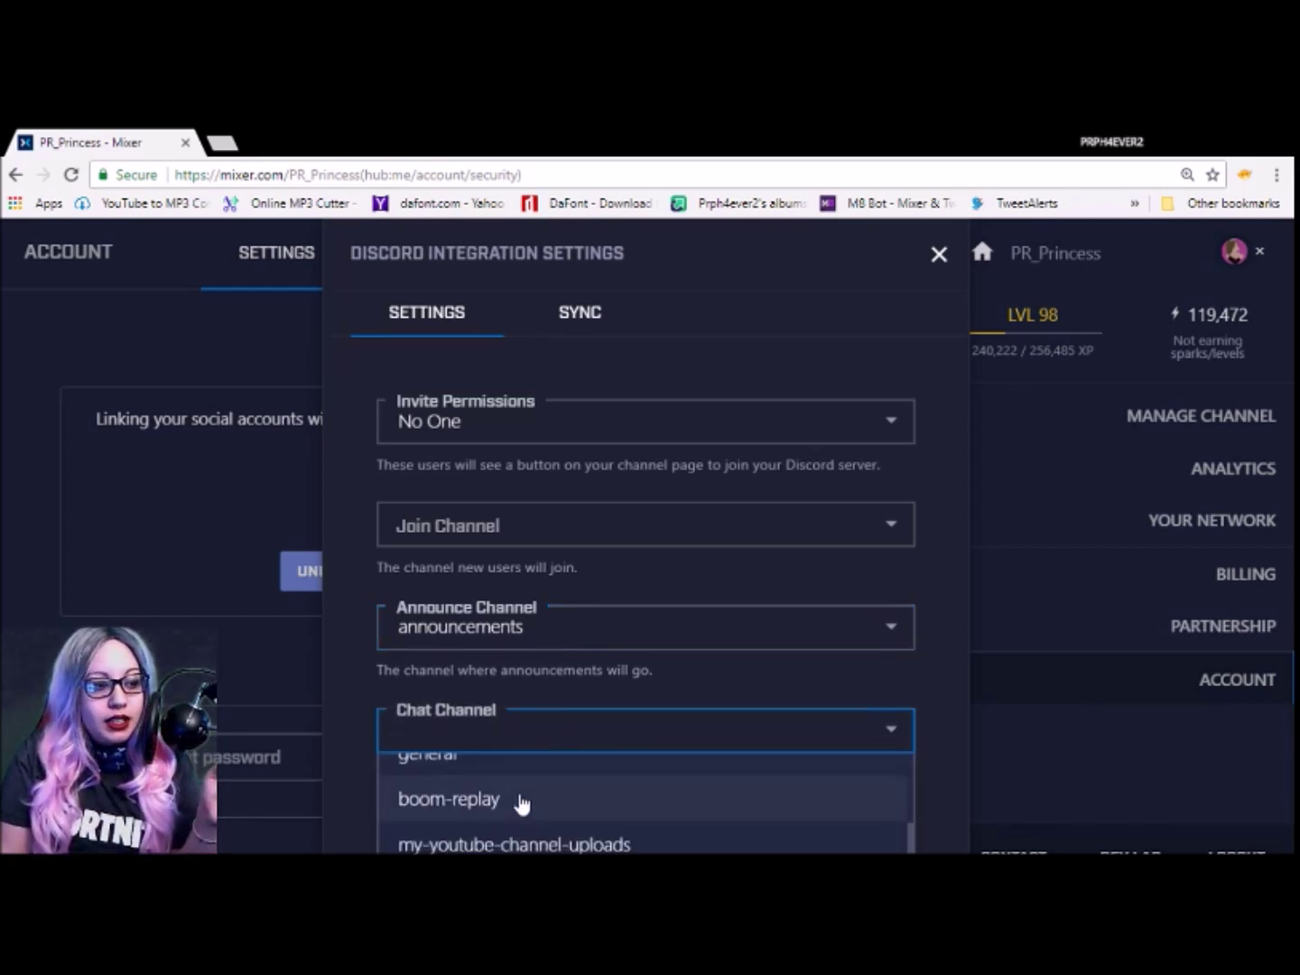
scroll(500, 826, "up", 5)
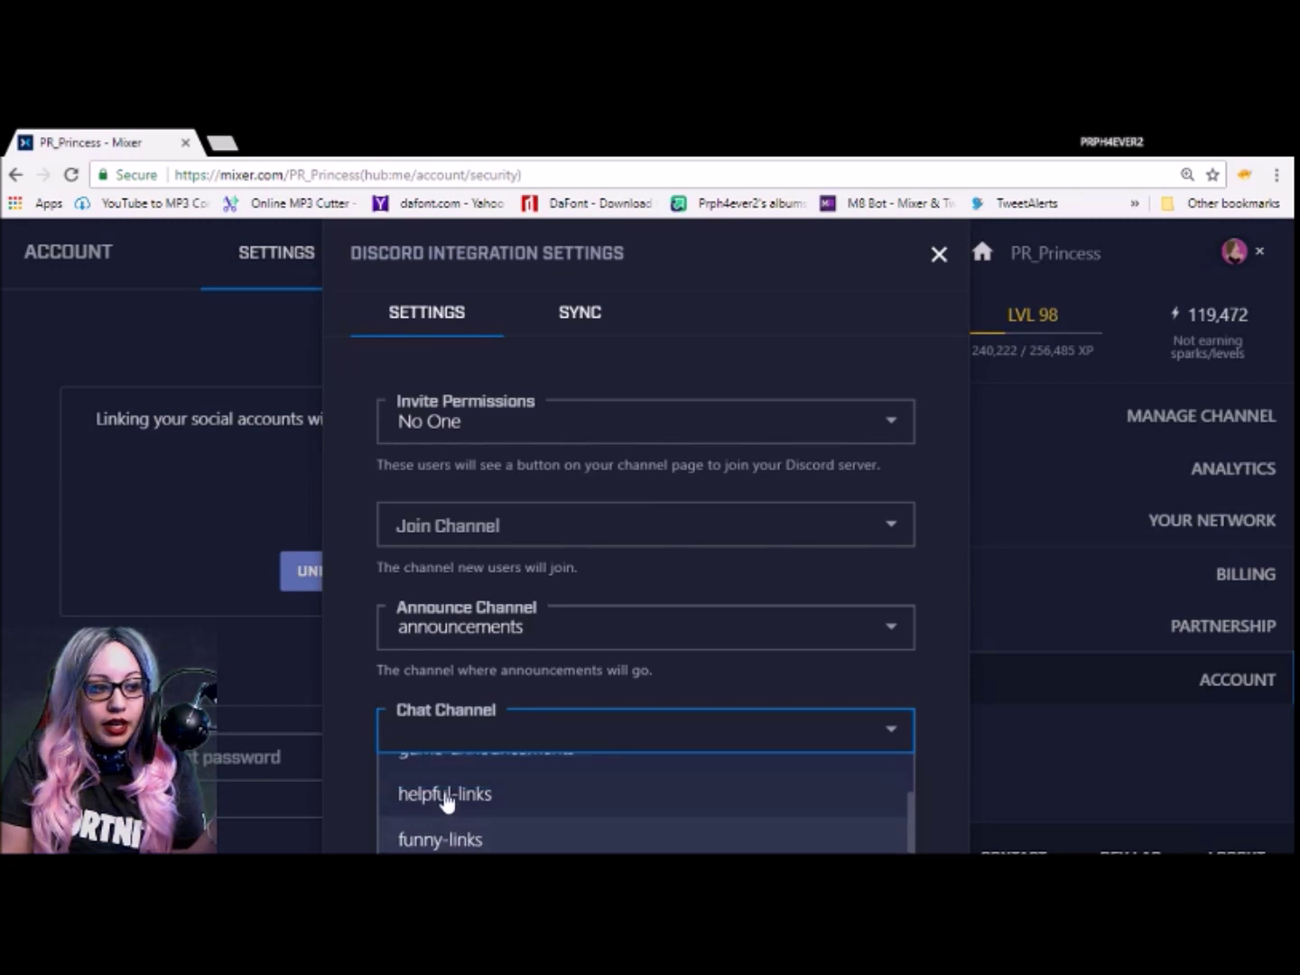
scroll(447, 821, "down", 5)
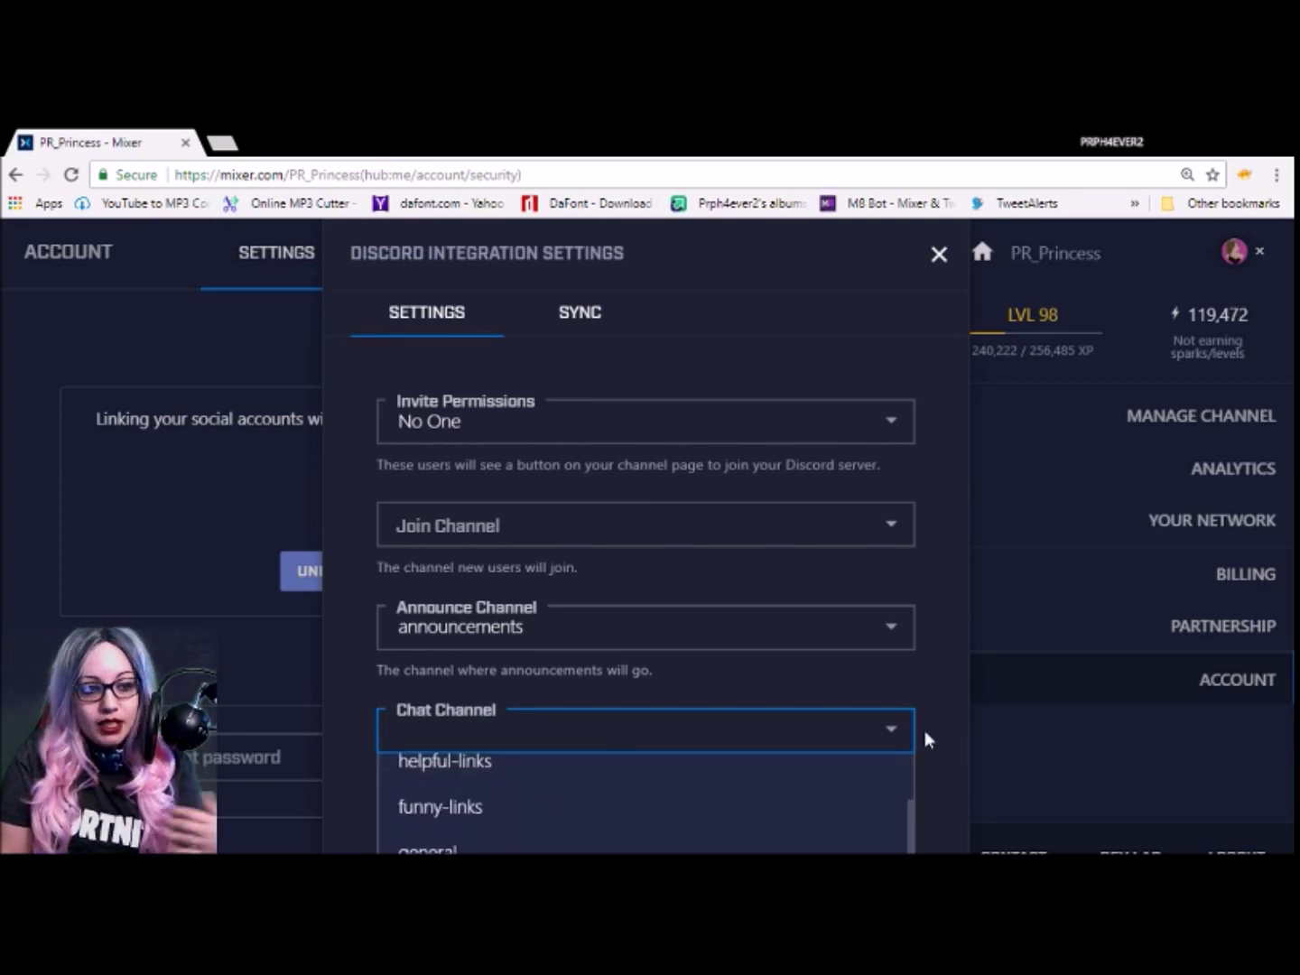
left_click(892, 738)
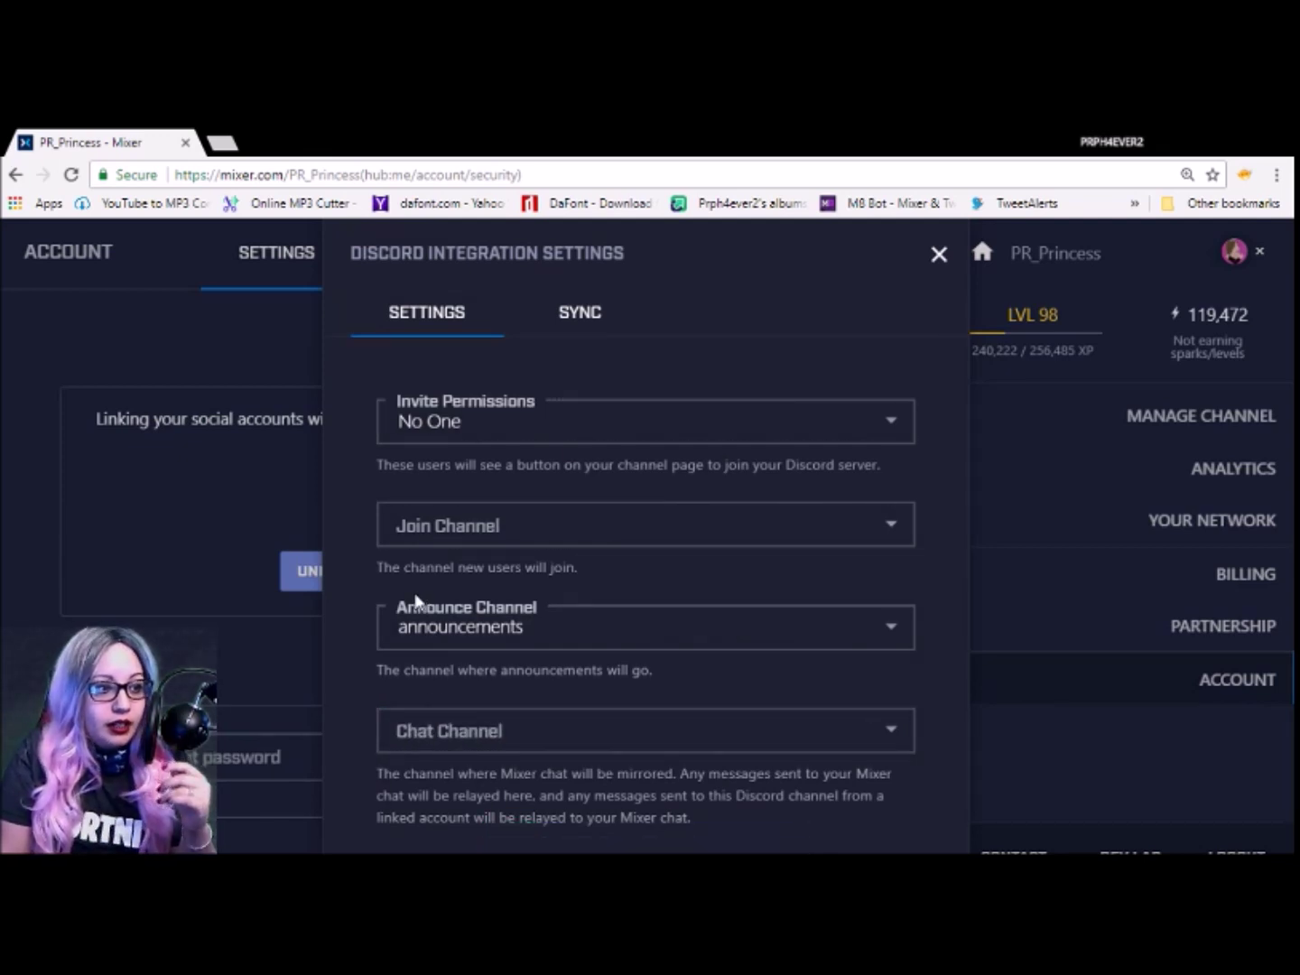
Step: Set the Invite Permissions to Followers
left_click(559, 424)
left_click(491, 517)
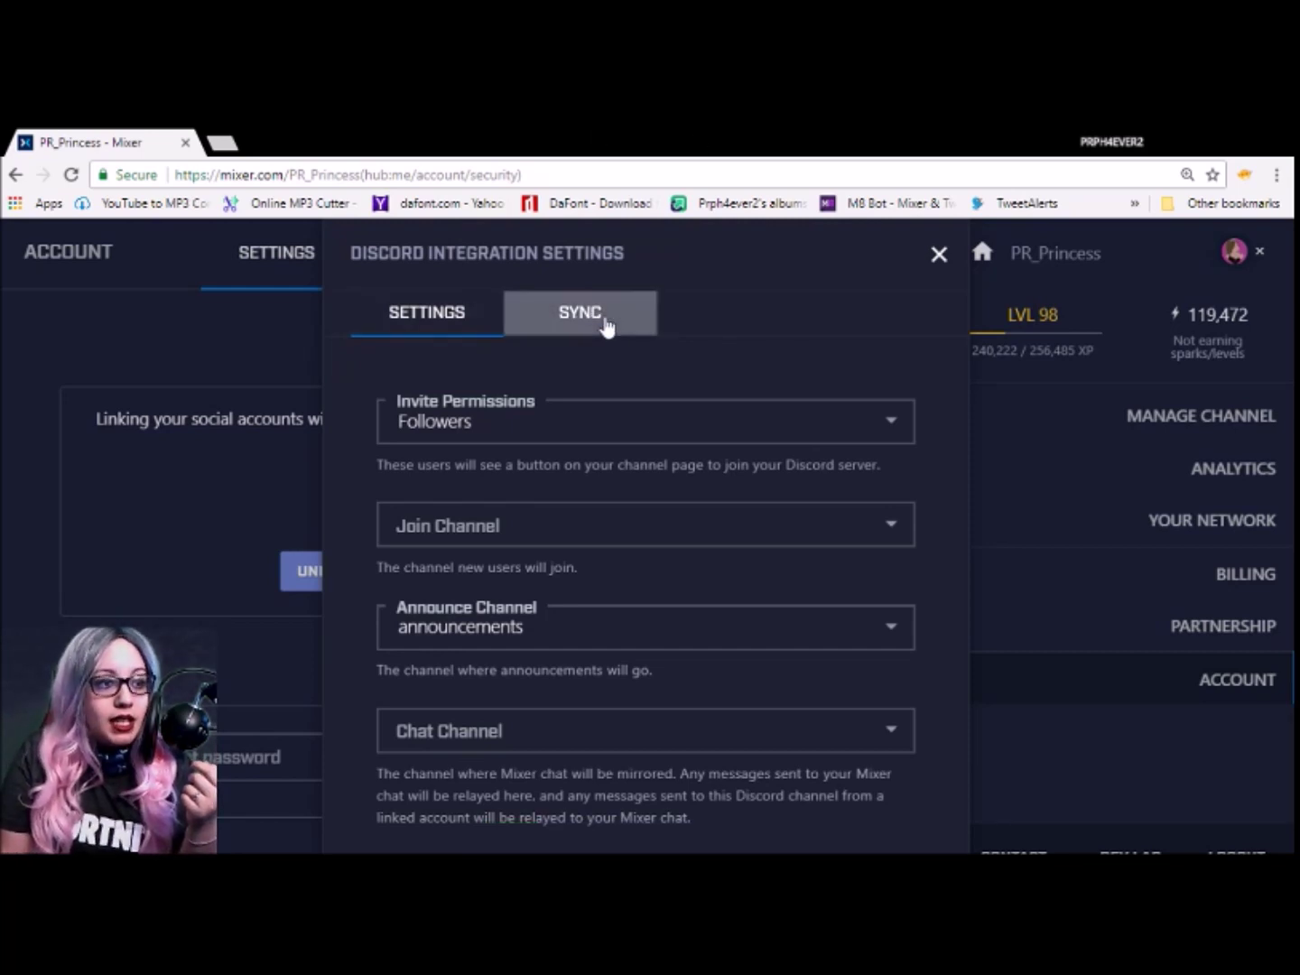
Step: Enable Sync Subscribers in the sync settings with the Epic Knights role and a grace period of 1 day
left_click(605, 325)
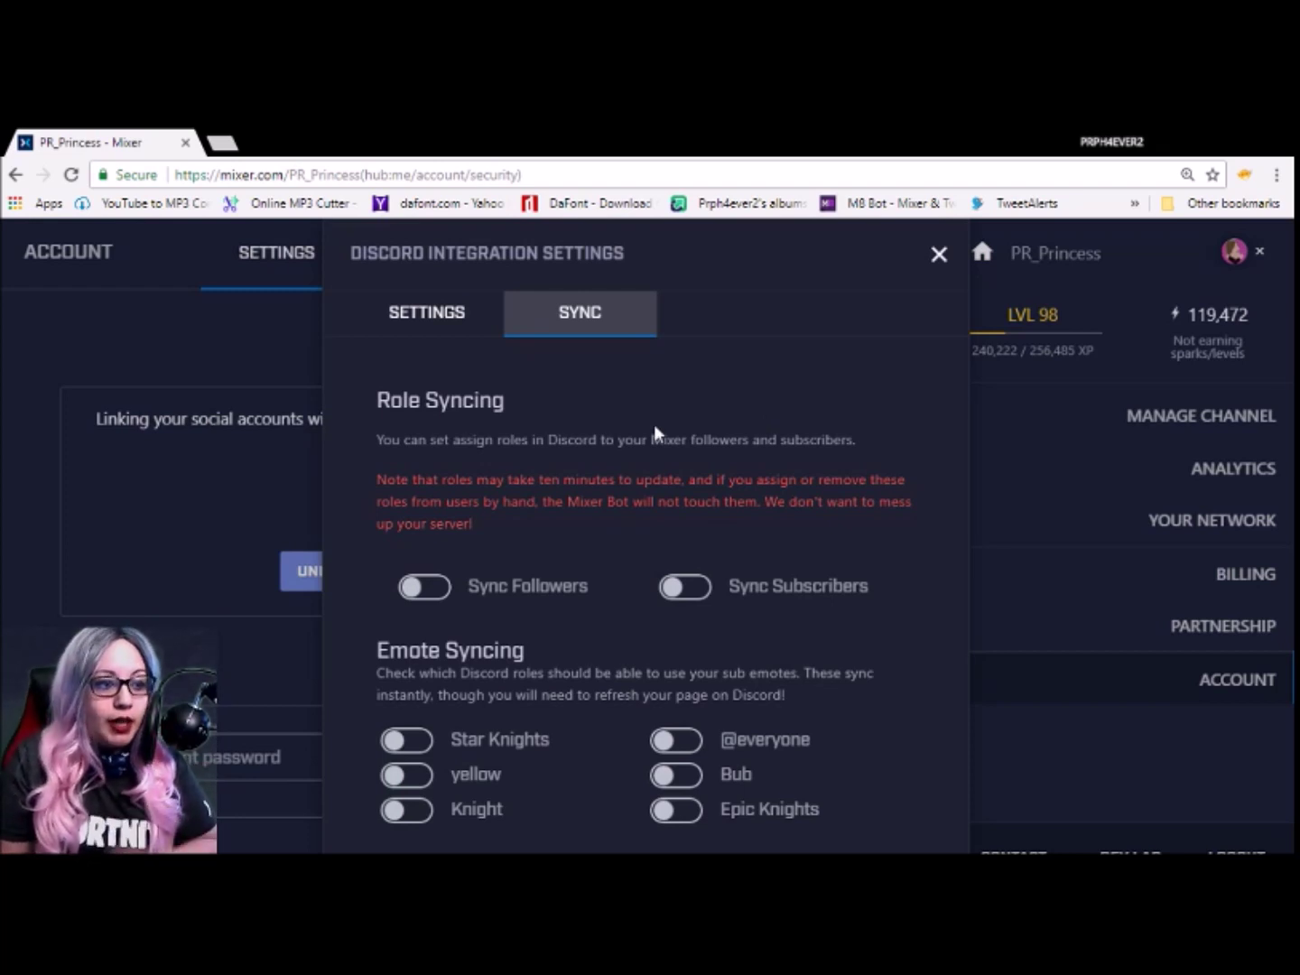
left_click(688, 589)
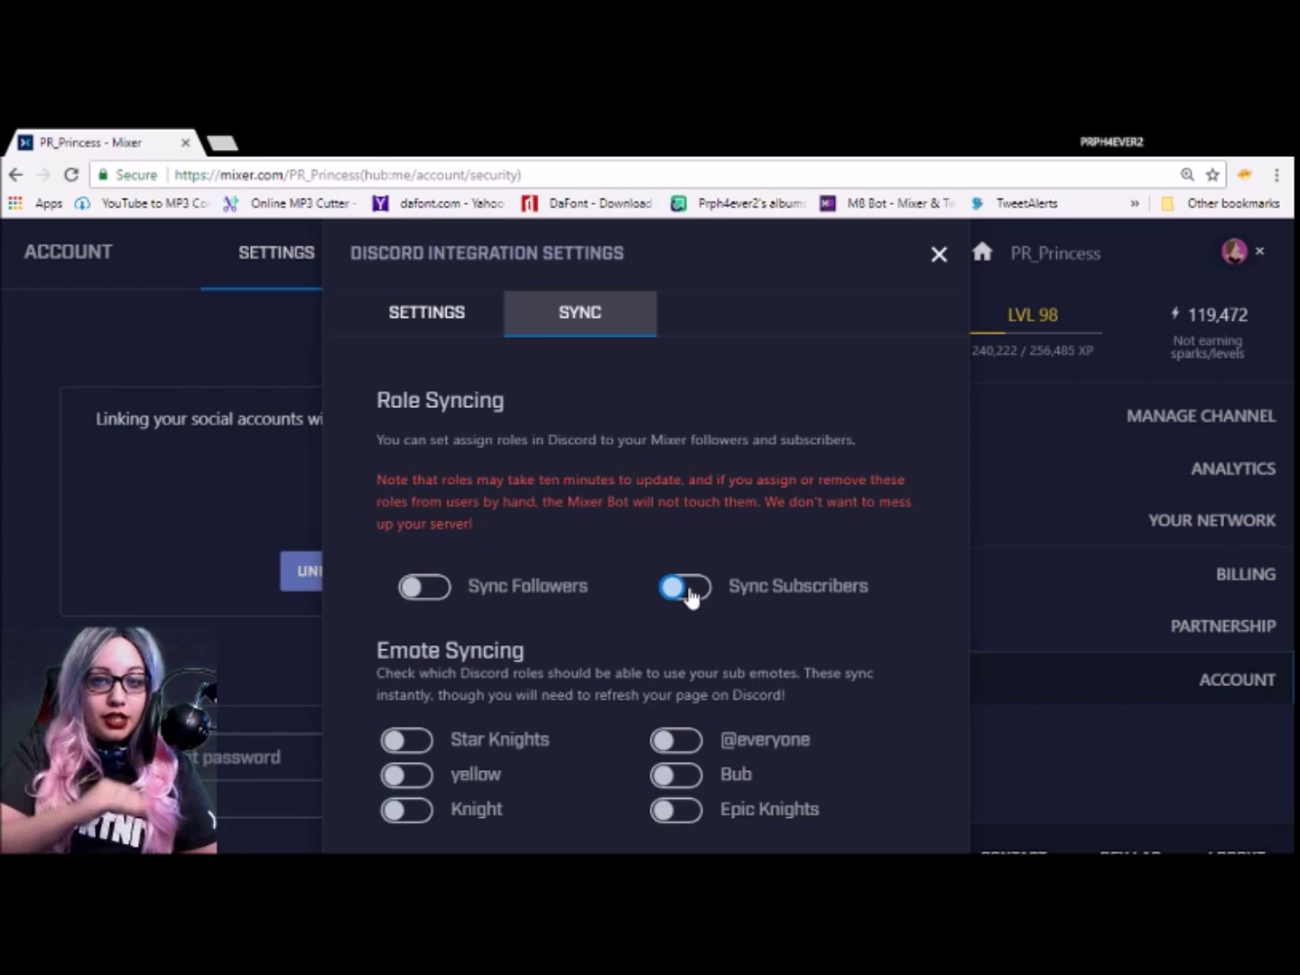
left_click(688, 591)
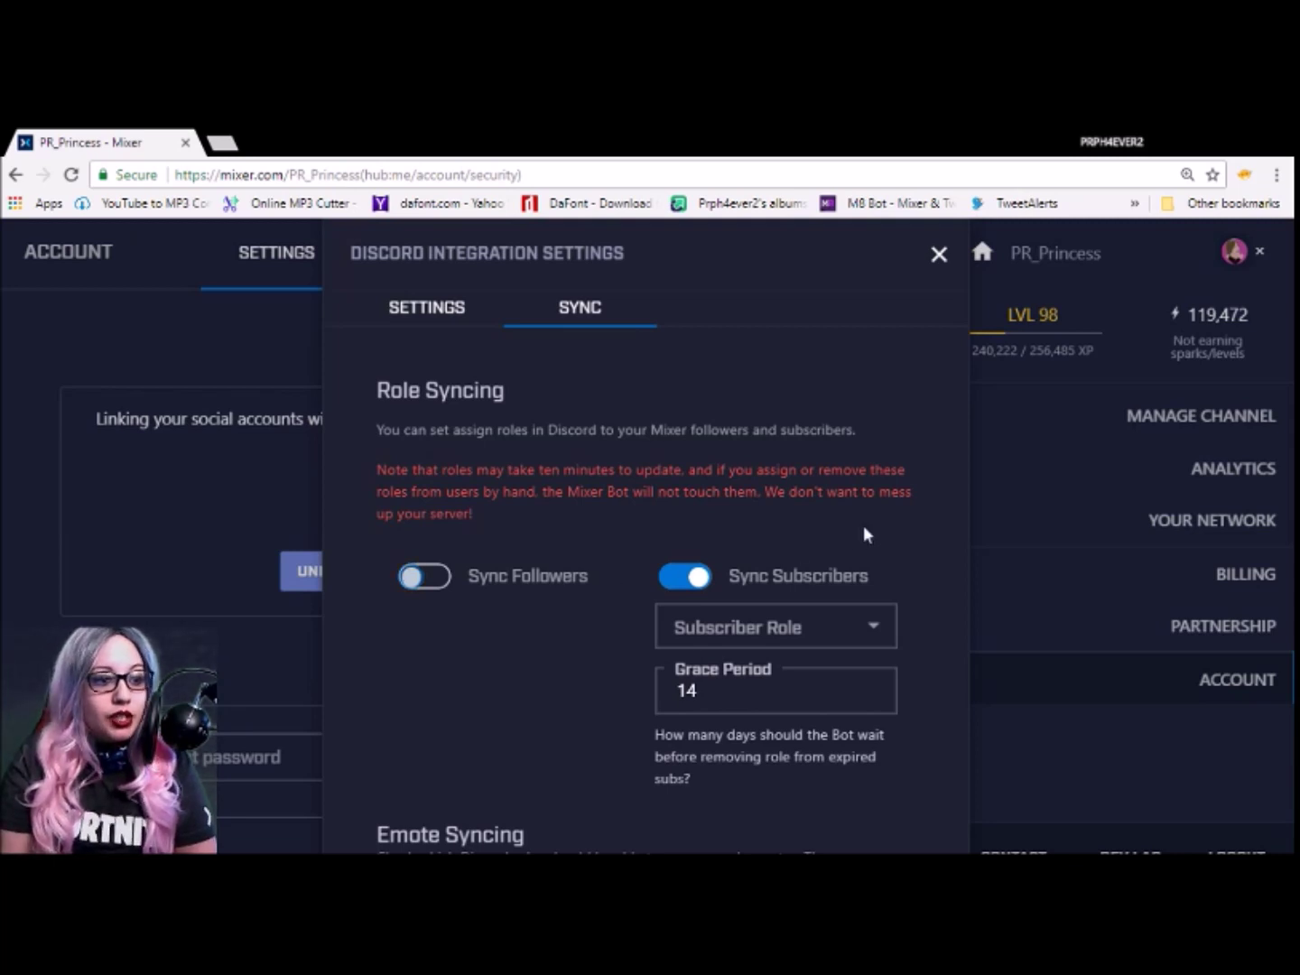
left_click(872, 622)
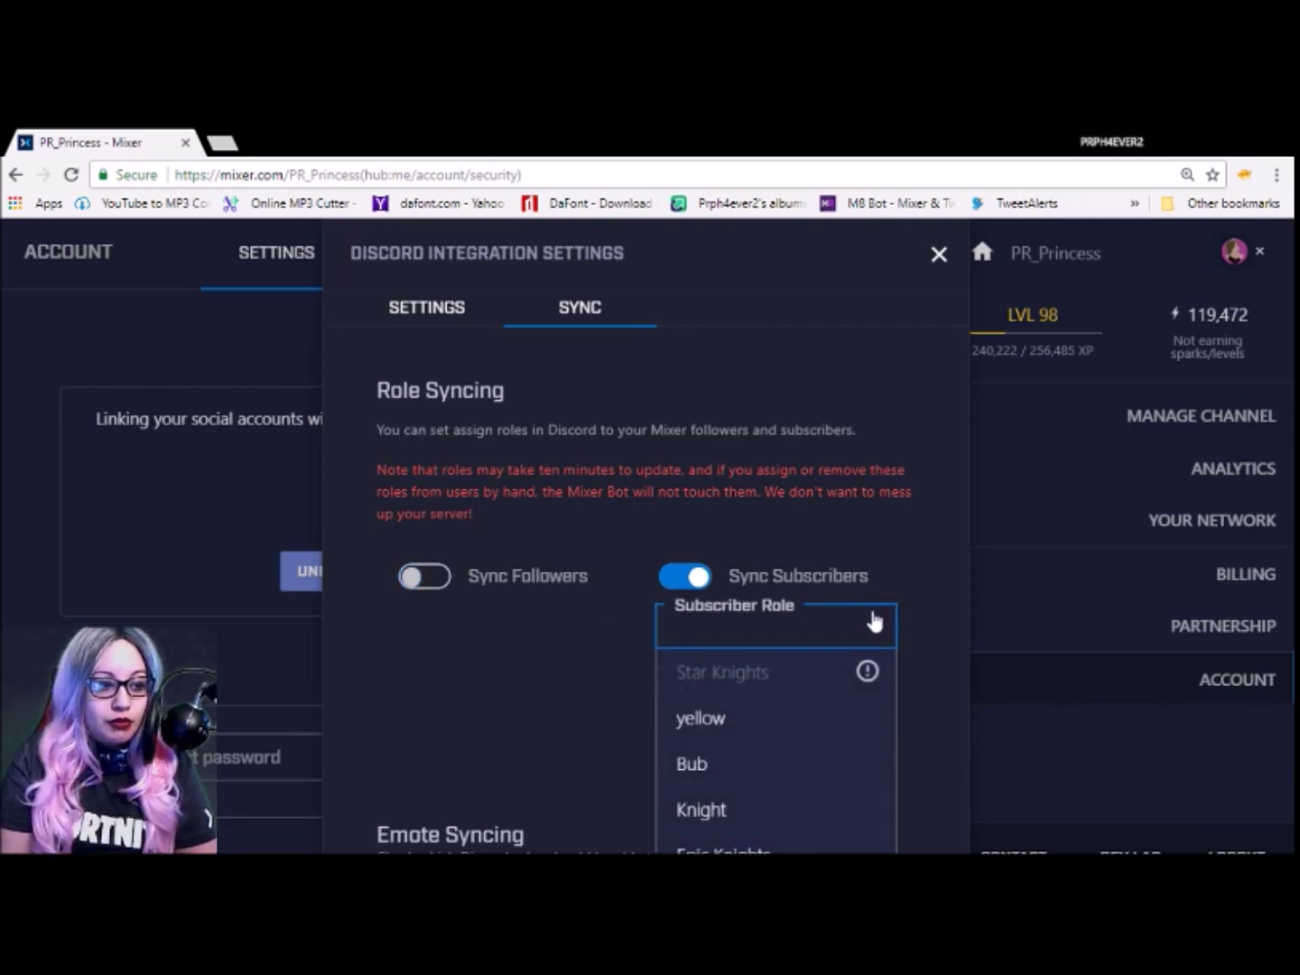
left_click(730, 849)
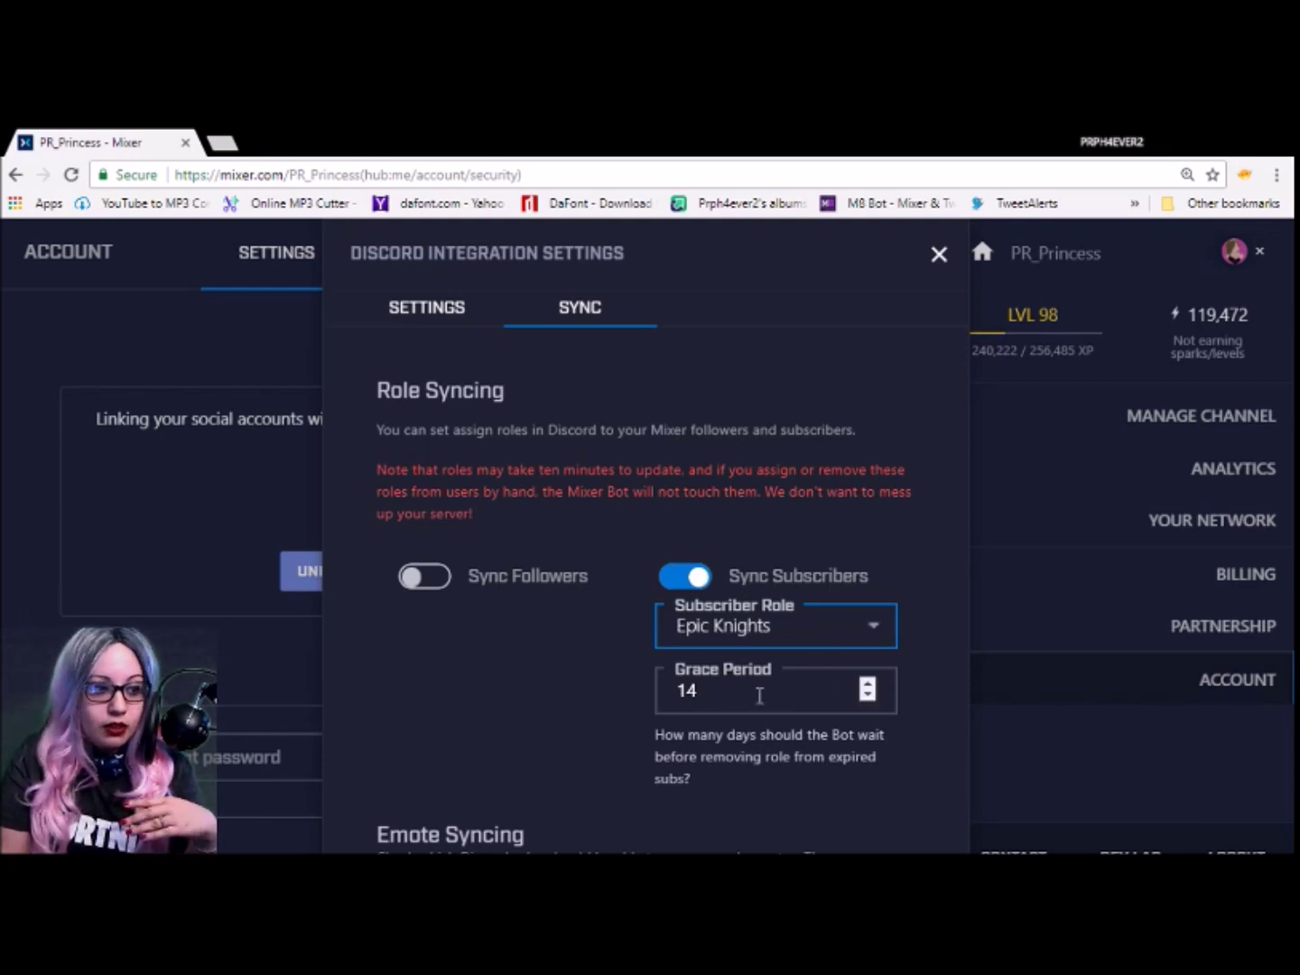
left_click_drag(702, 694, 666, 696)
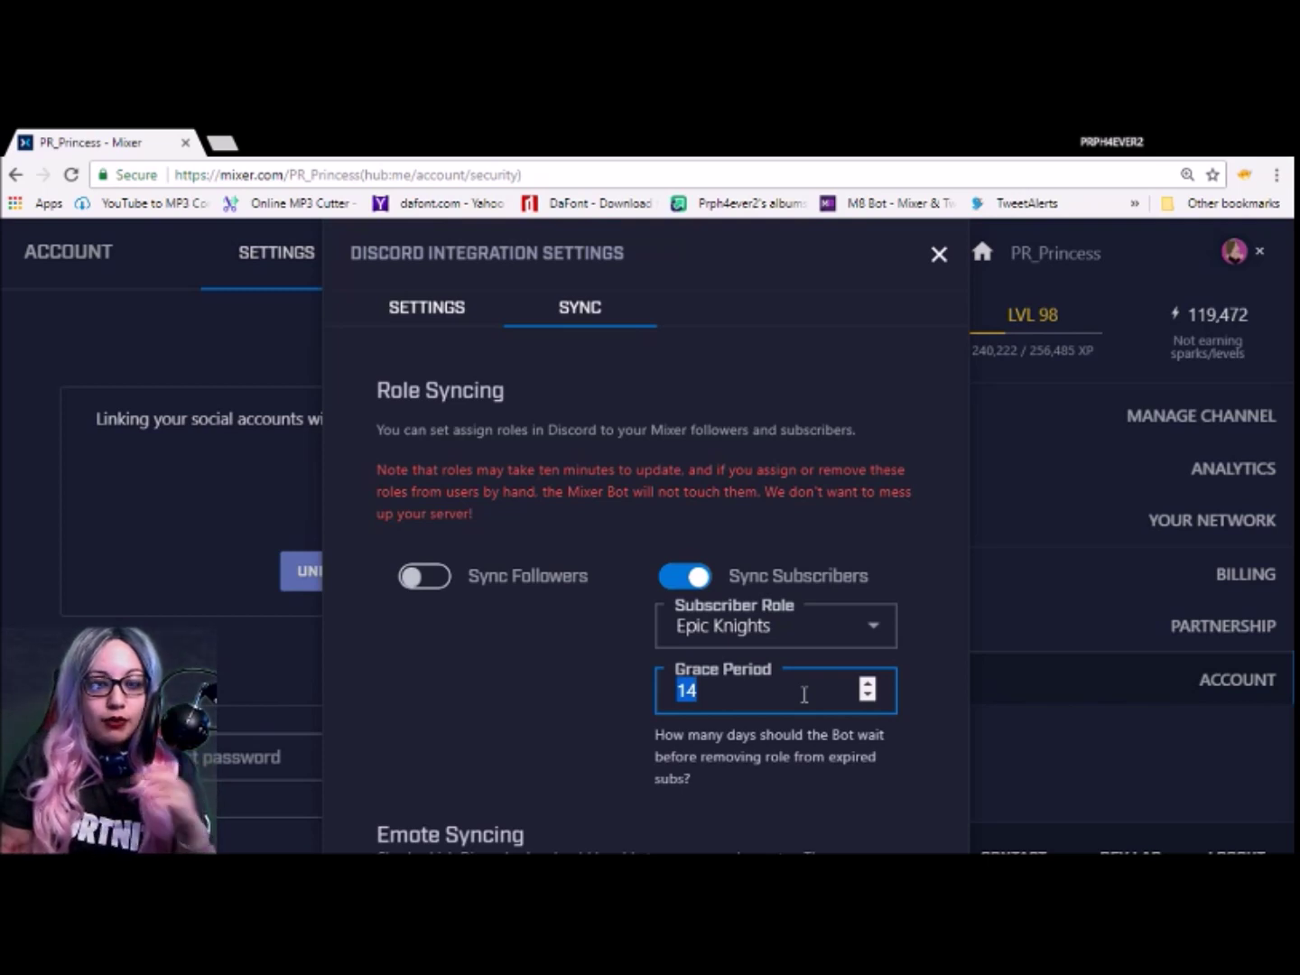
type("1")
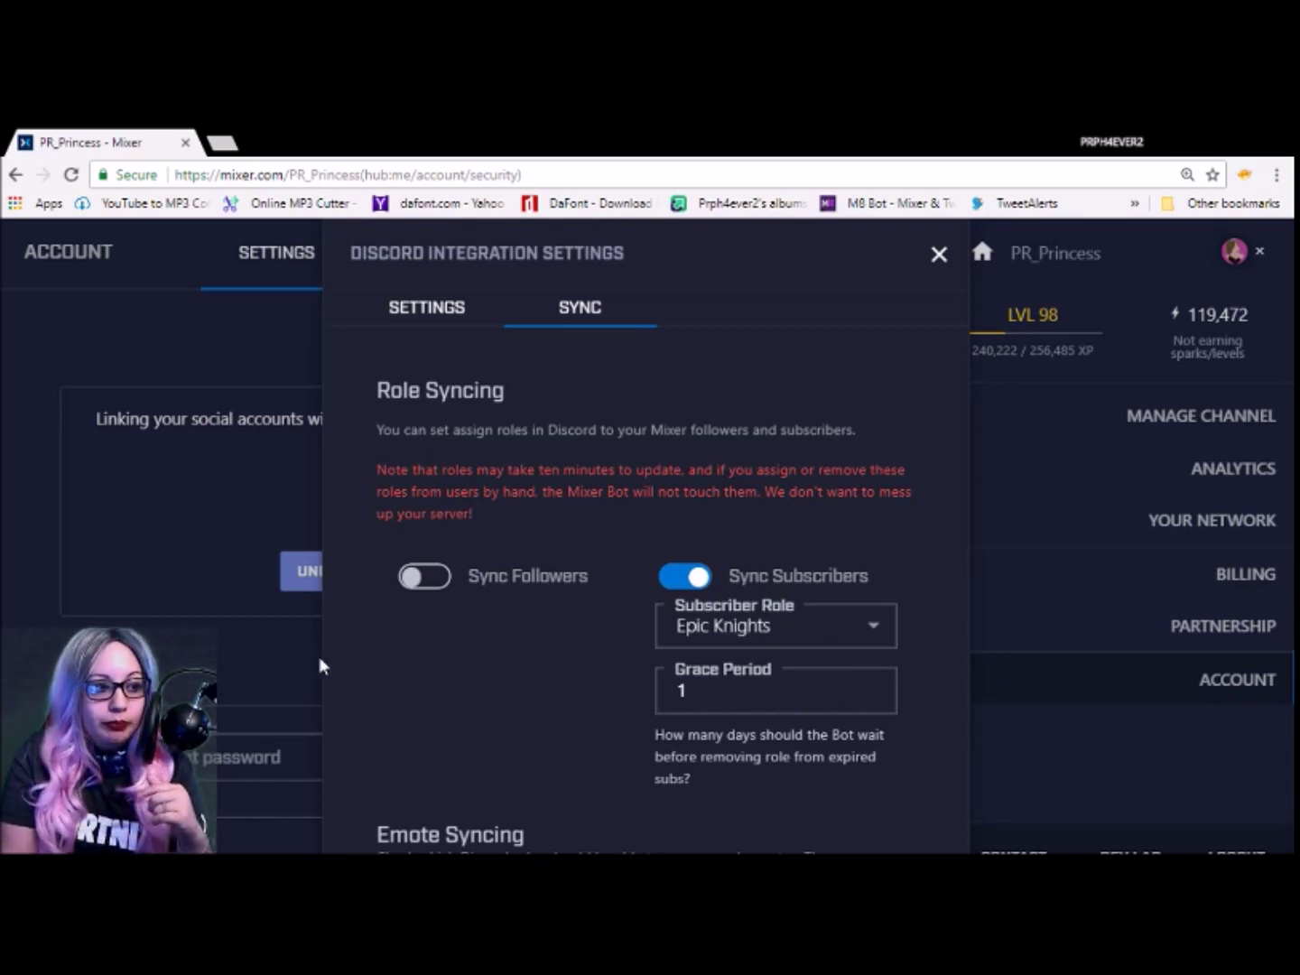
Step: Try enabling Sync Followers to examine the follower role options, and turn it off again without choosing a role
left_click(415, 581)
left_click(420, 590)
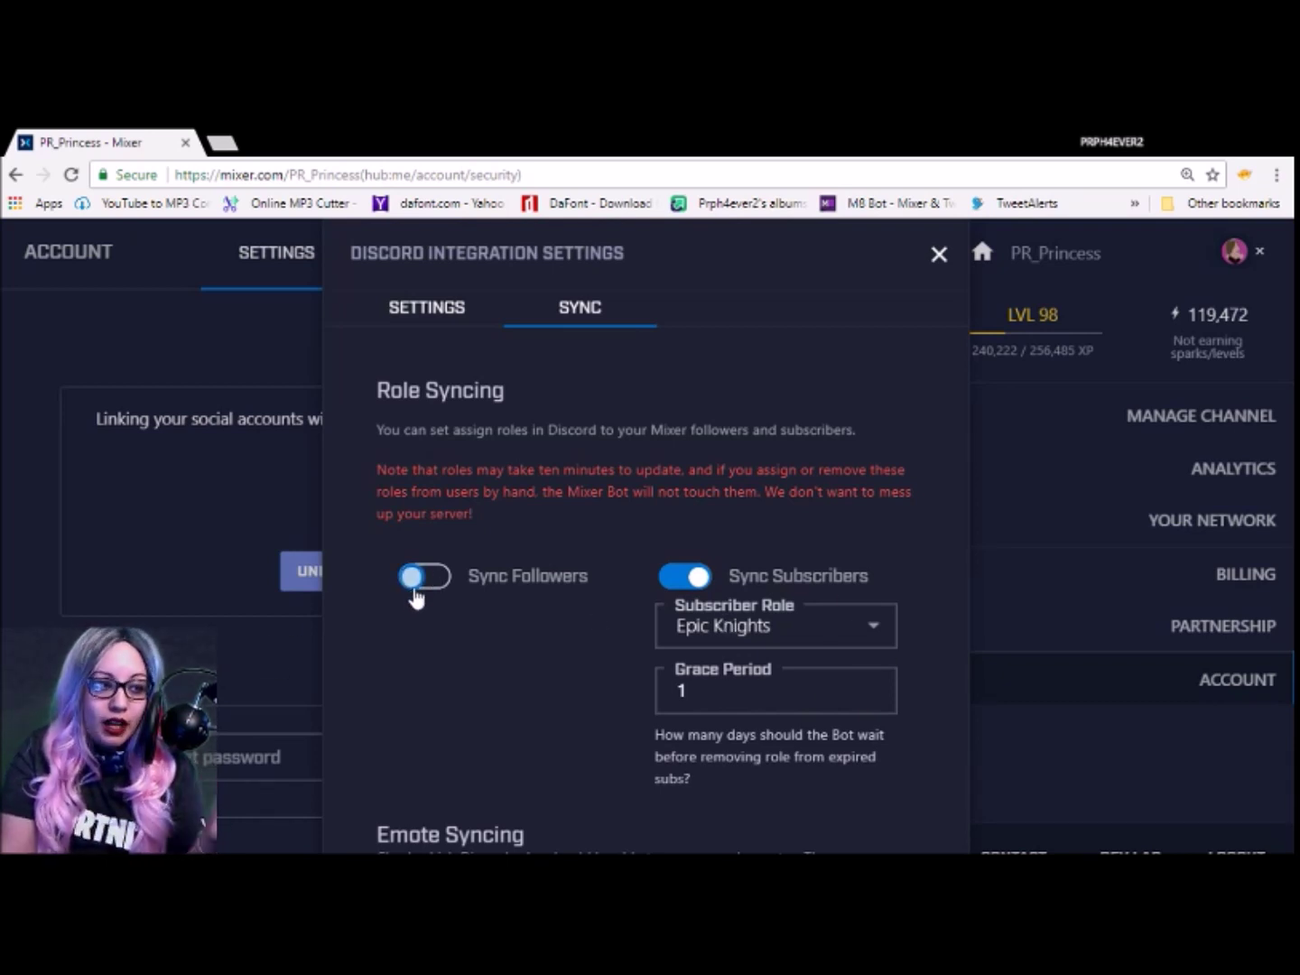
left_click(421, 589)
left_click(524, 636)
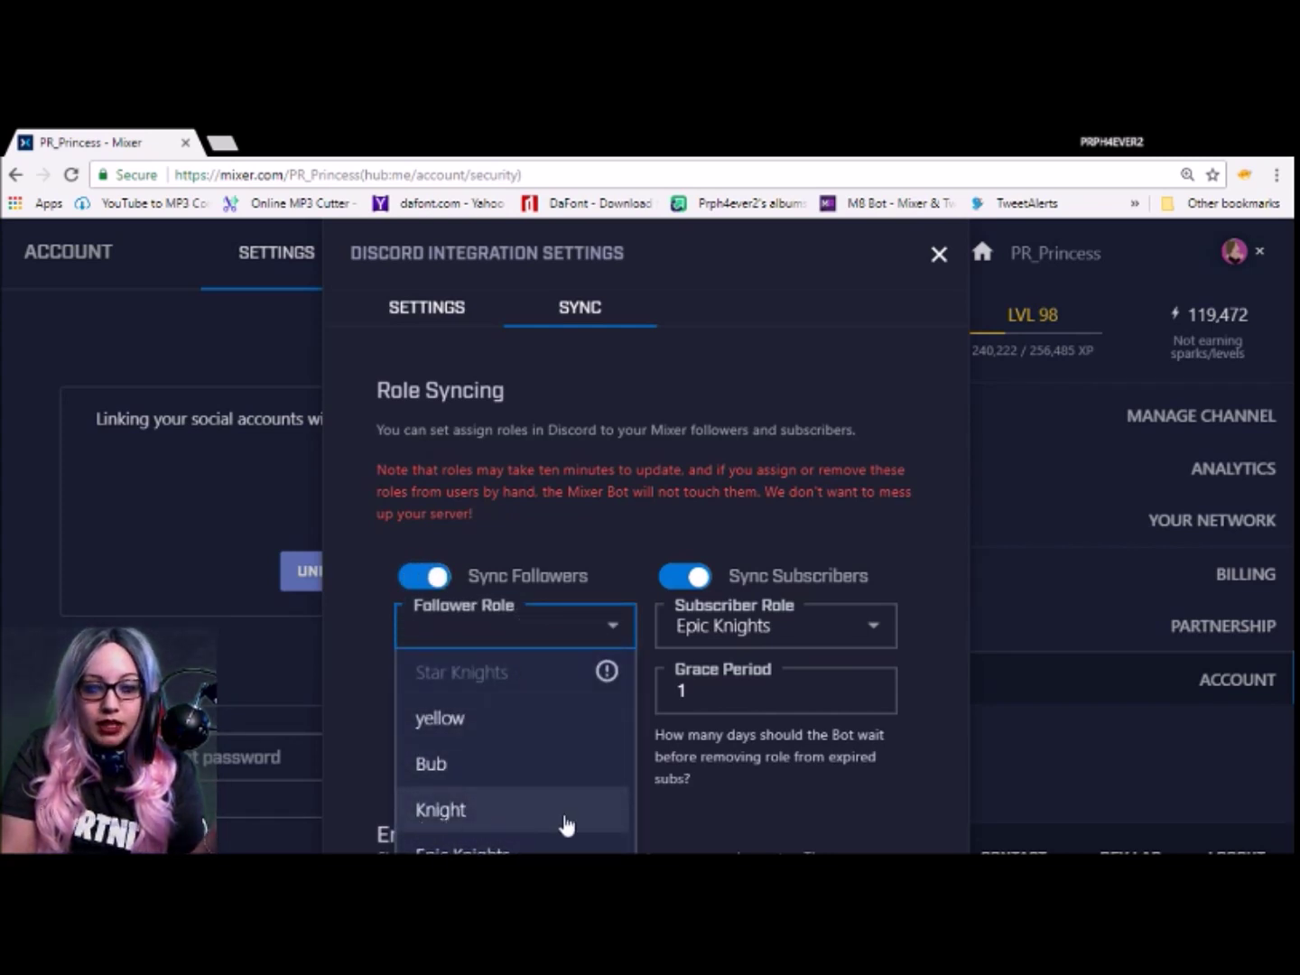
left_click(435, 578)
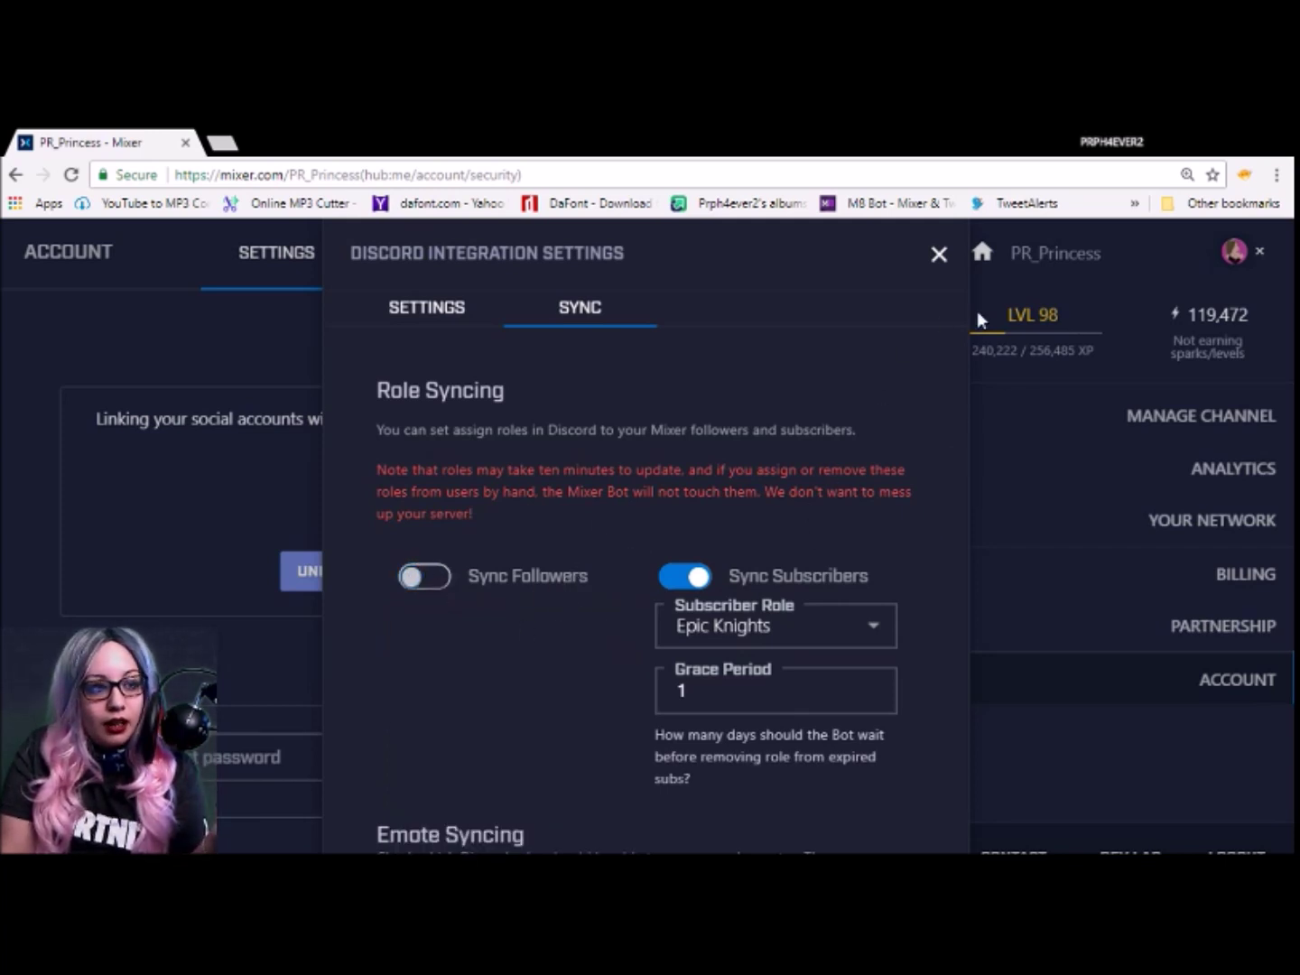
Step: Save the Discord integration settings and close their dialog
key("ctrl+minus")
key("ctrl+minus")
key("ctrl+minus")
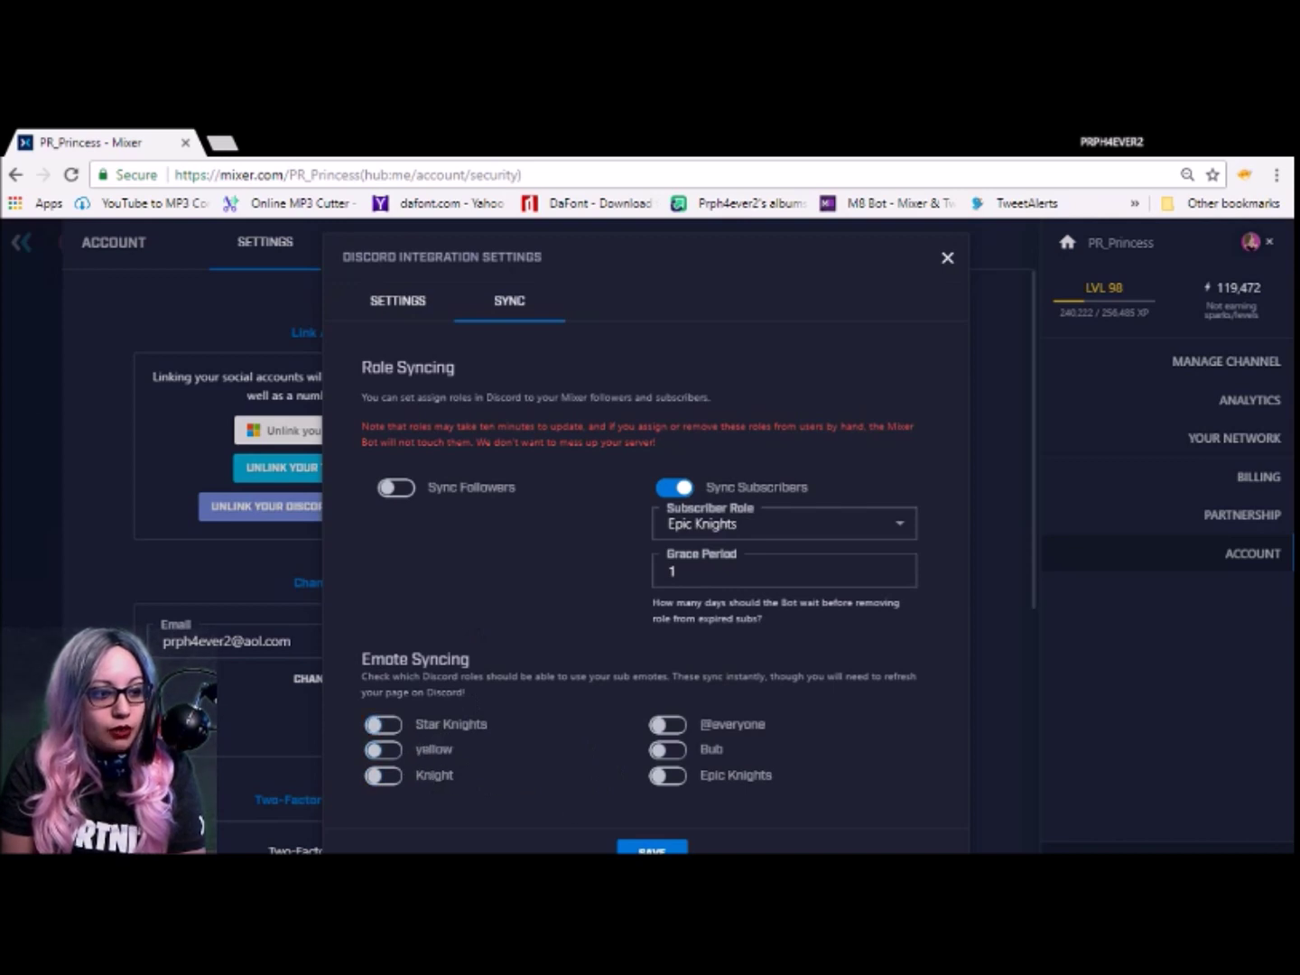
left_click(656, 850)
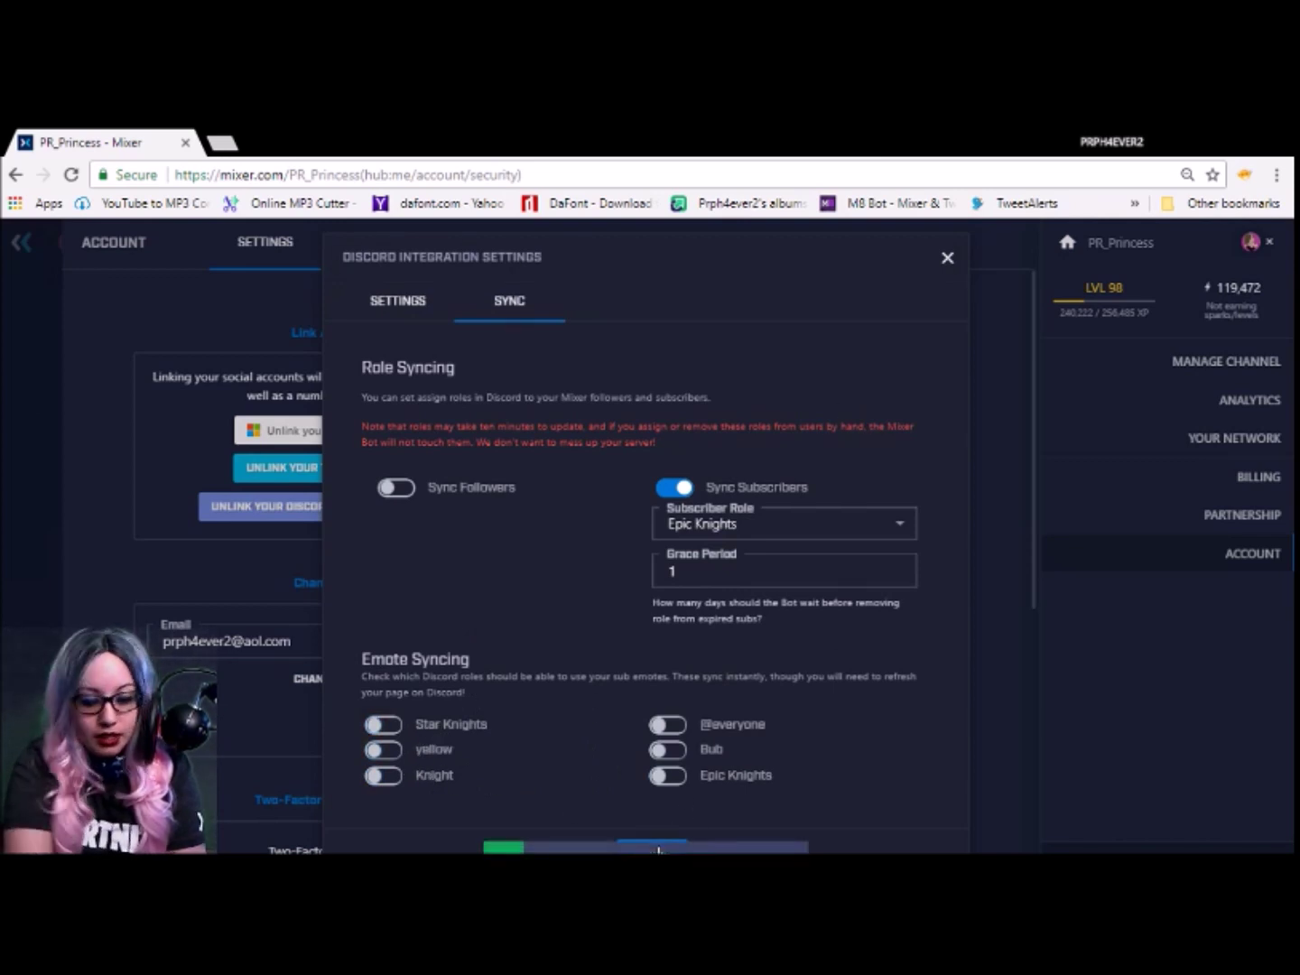
key("ctrl+plus")
key("ctrl+plus")
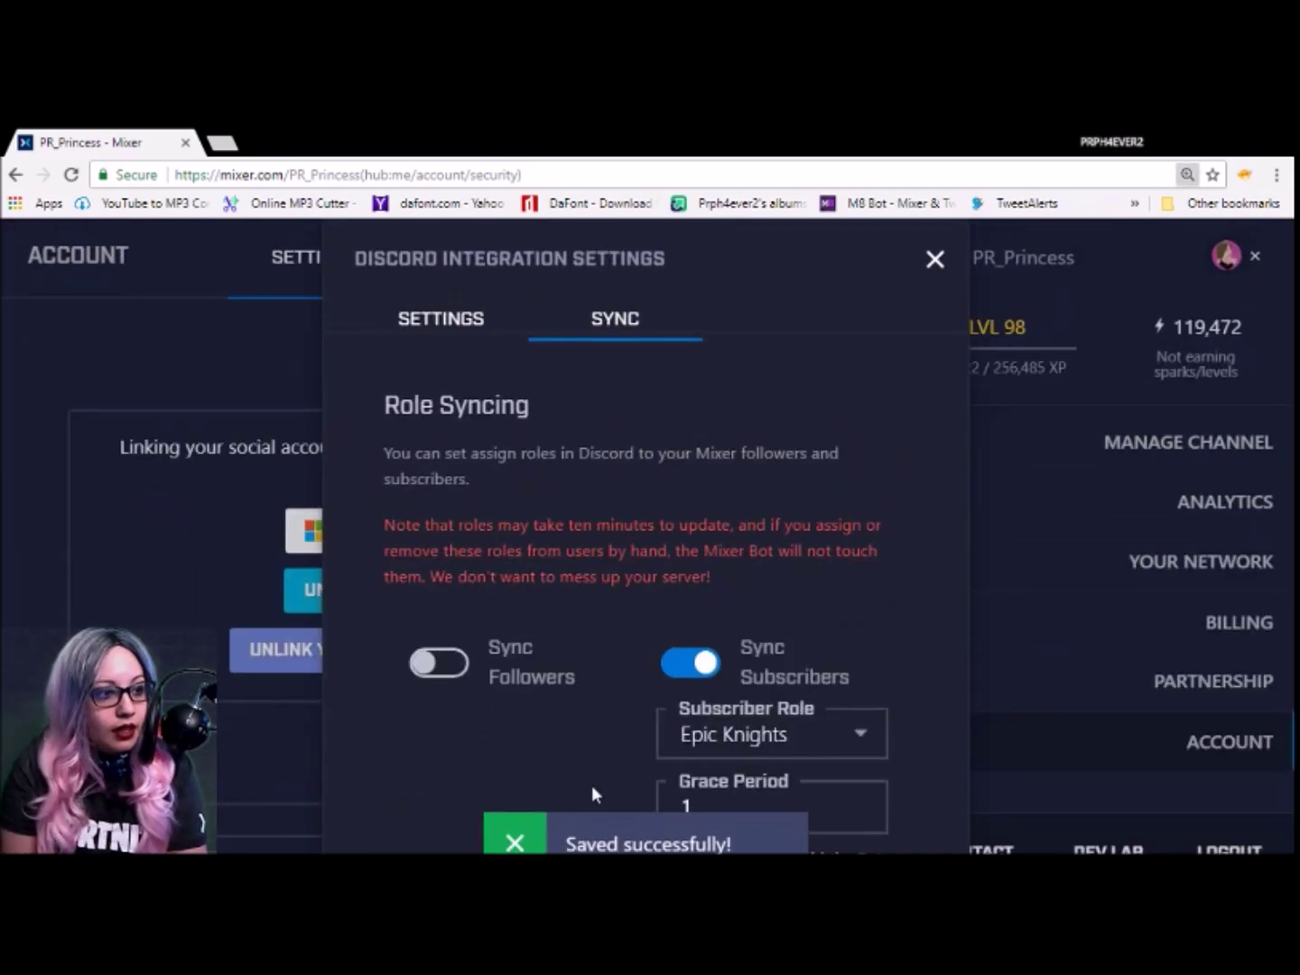
left_click(933, 260)
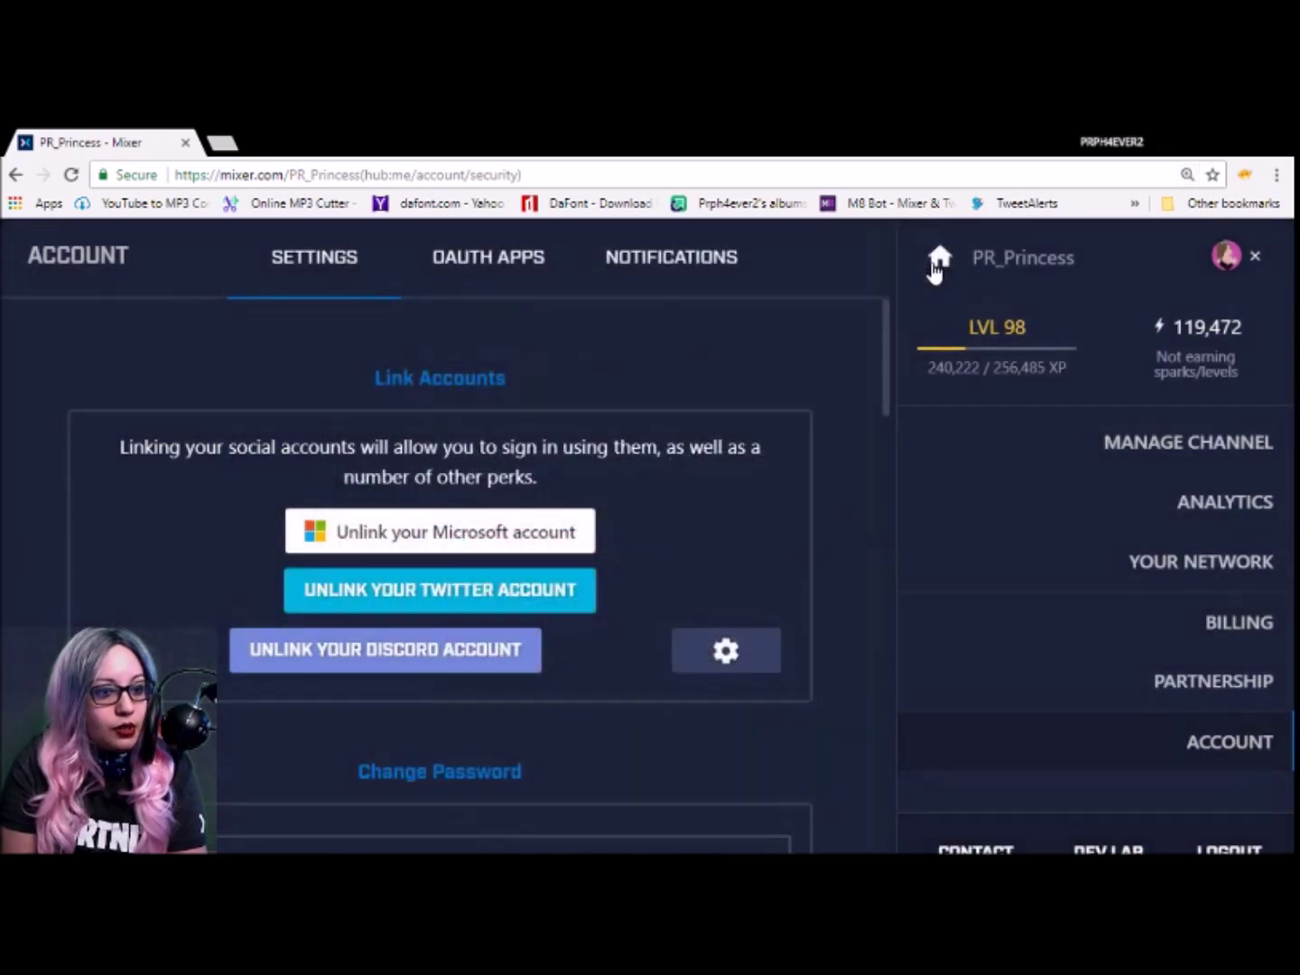